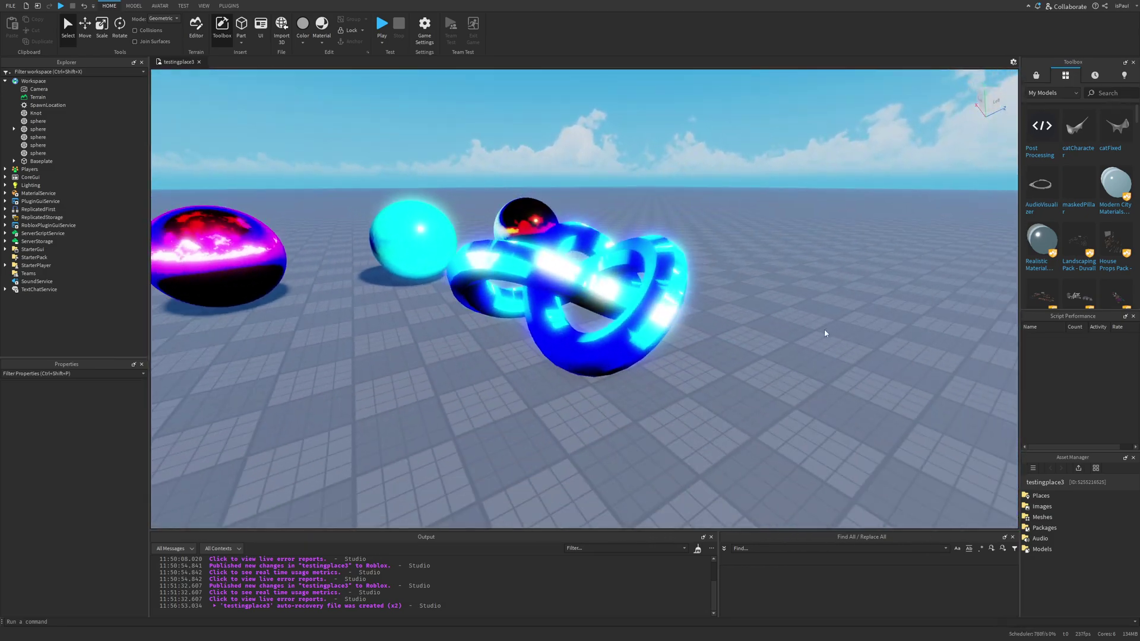
click(660, 316)
click(854, 362)
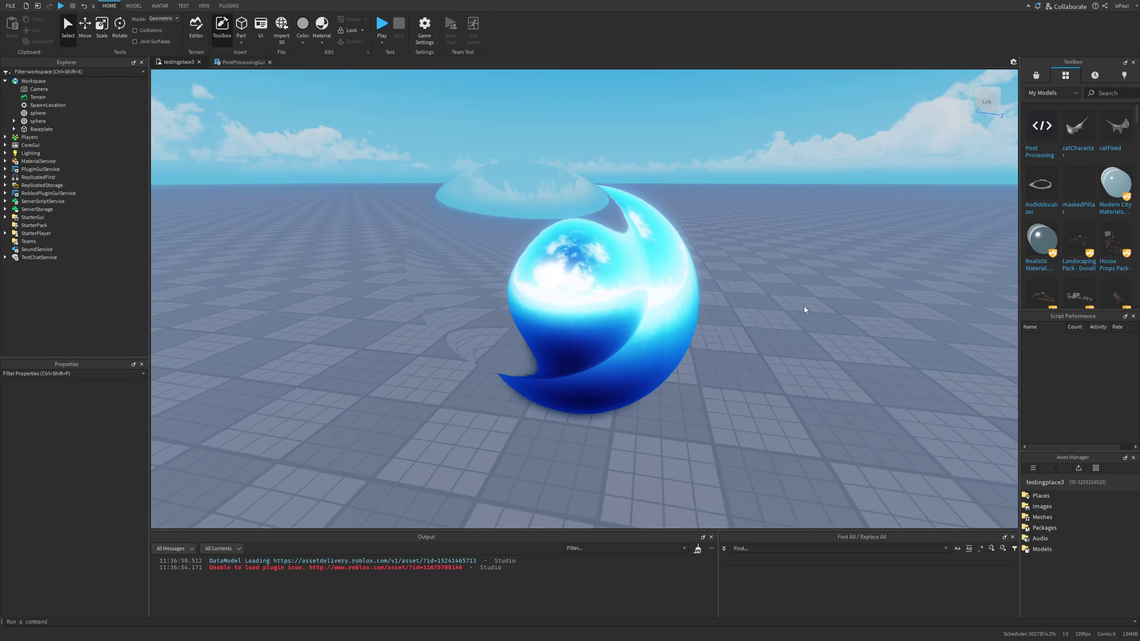
- Set the Transparency of the large glass sphere to 6
click(480, 329)
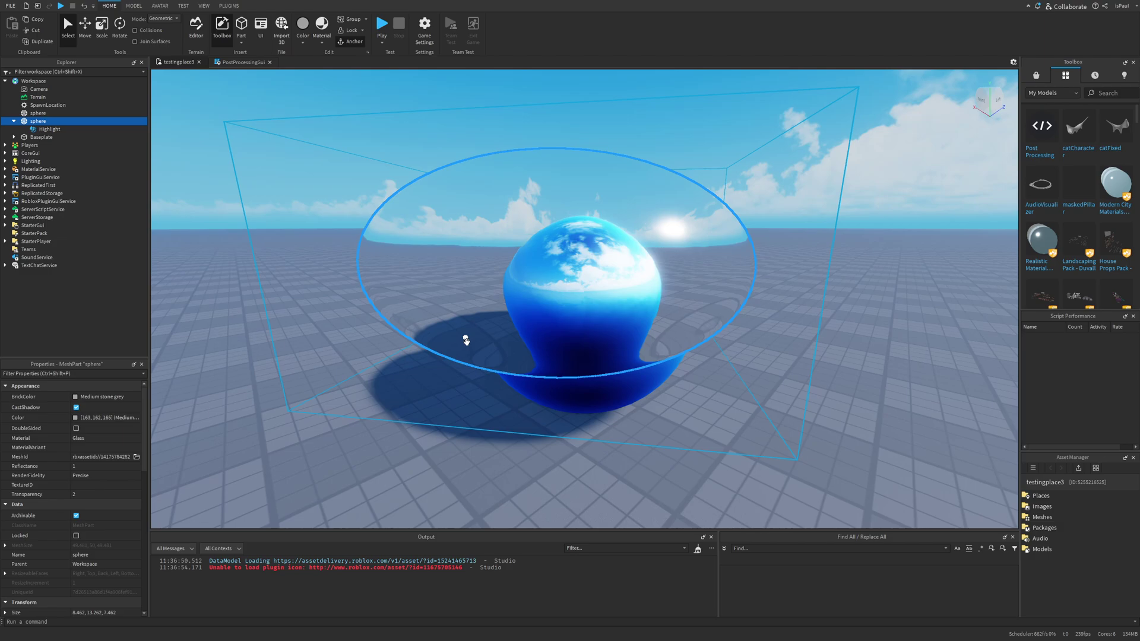
click(82, 495)
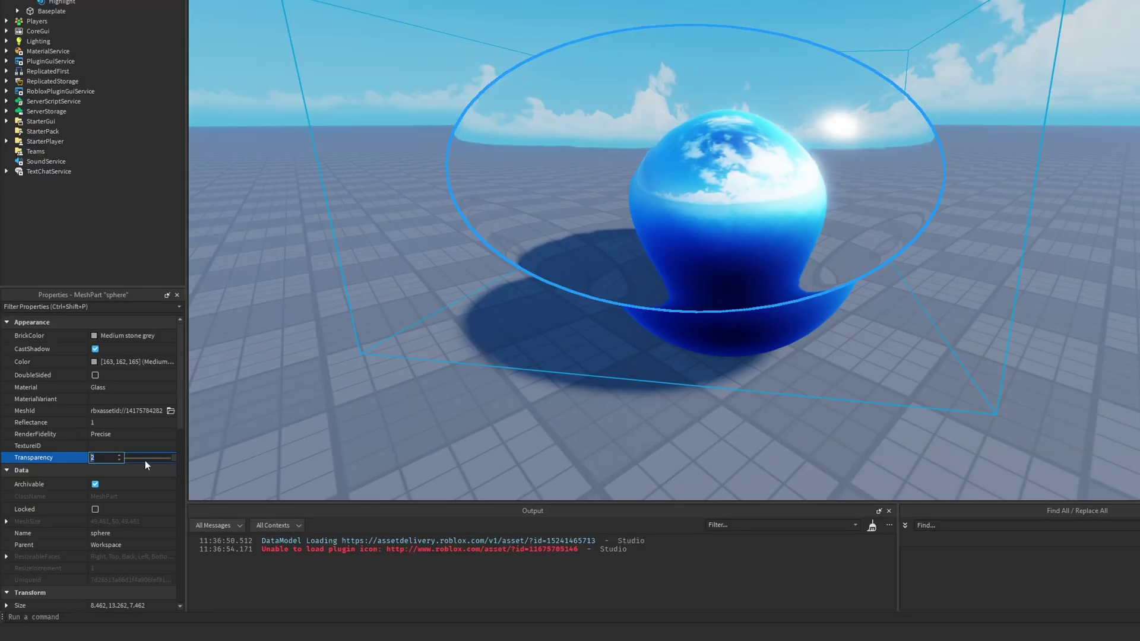
text(7)
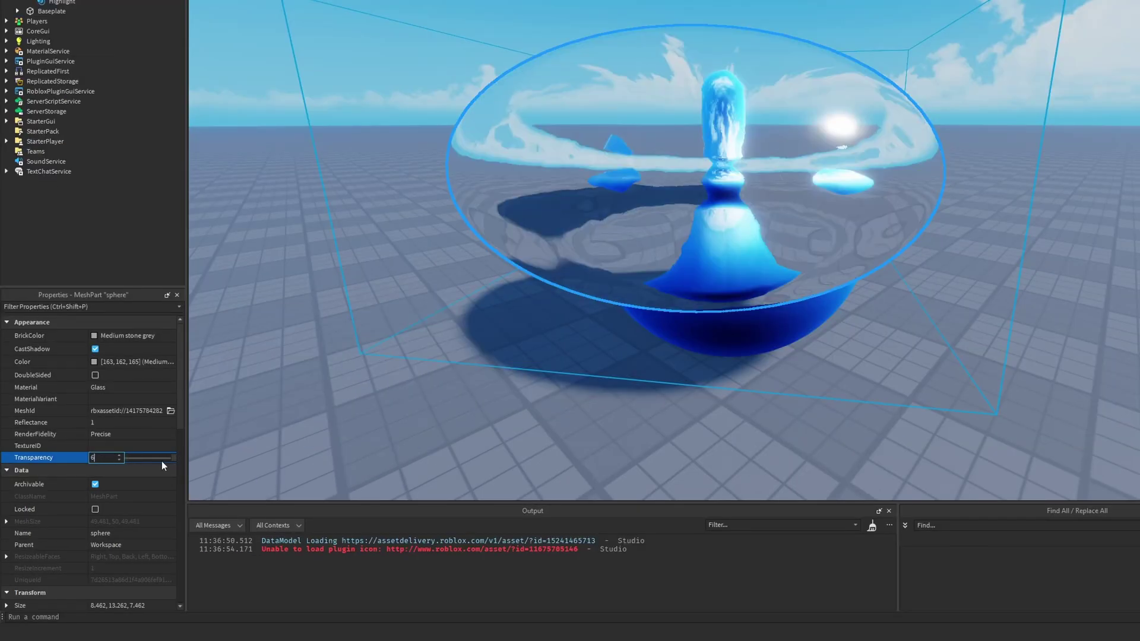
mouse_move(162, 461)
mouse_down()
mouse_move(119, 458)
mouse_move(165, 457)
mouse_up()
- Set the glass sphere's Transparency to 3
click(81, 457)
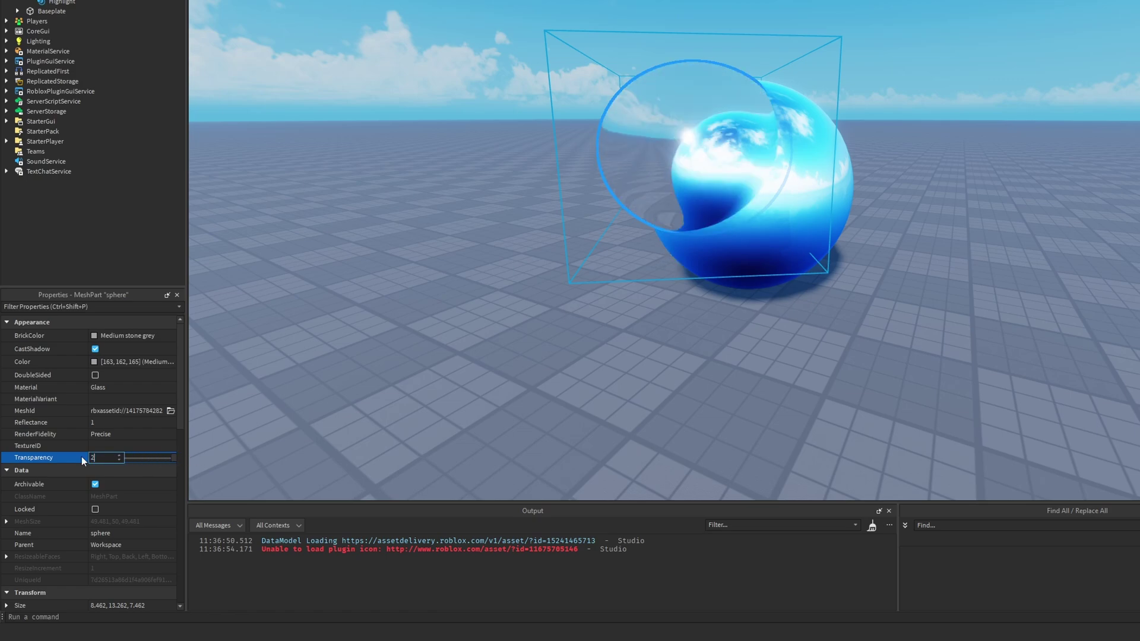
text(3)
key(Return)
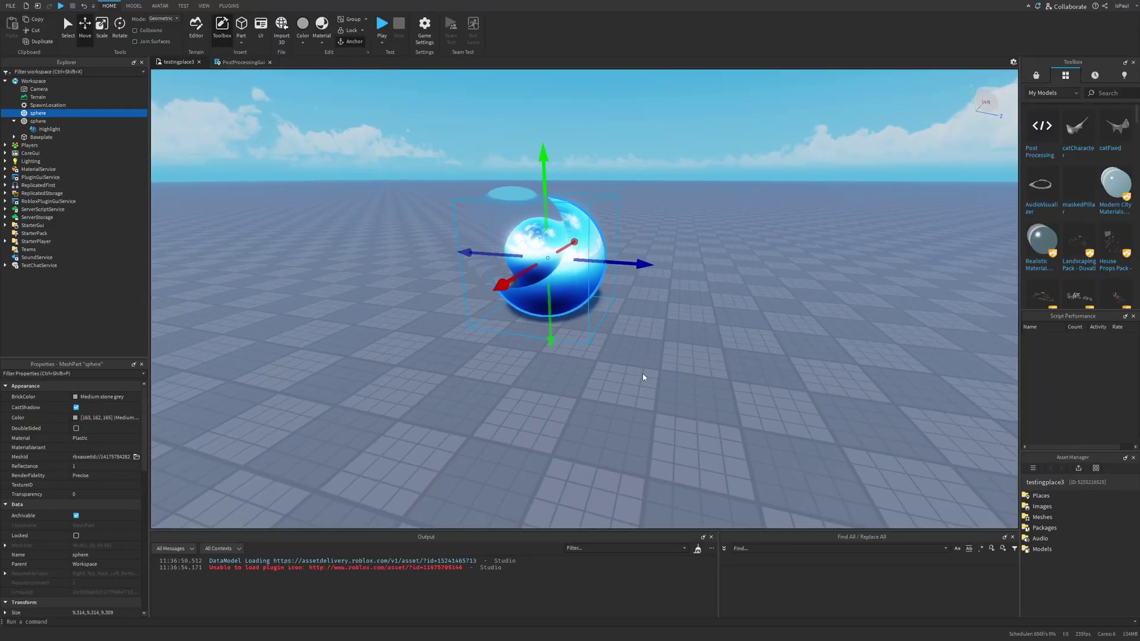
- Duplicate the reflective plastic sphere and move the copy clear of the glass sphere and the original
right_drag(644, 377, 631, 357)
key(d)
drag(558, 285, 745, 323)
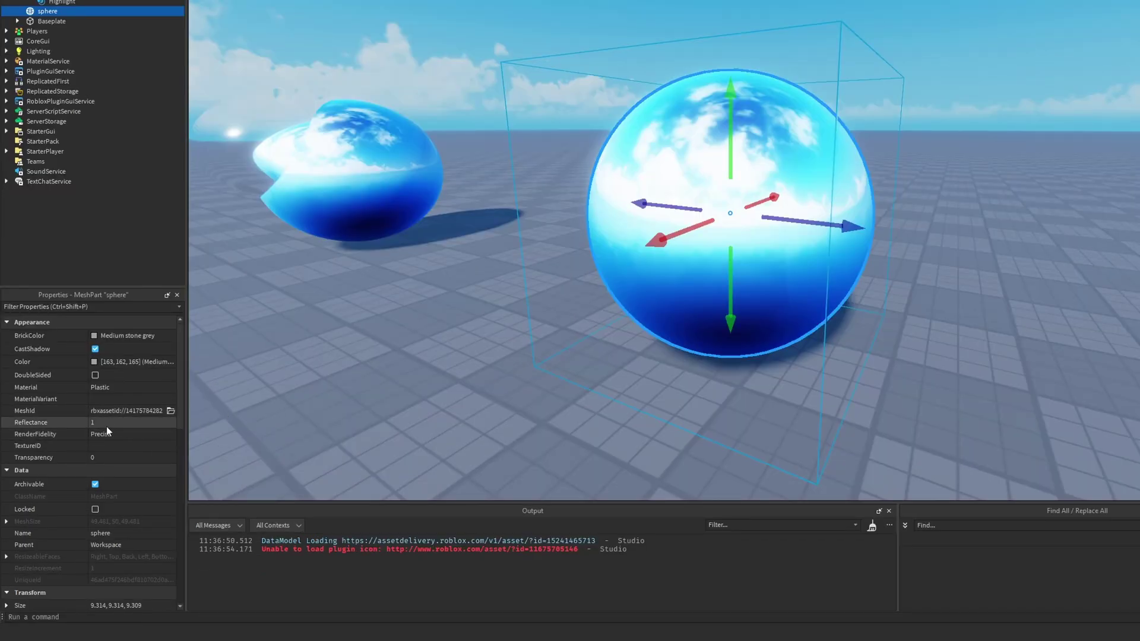
- Reduce the copied sphere's Reflectance to 0 and bring it gradually back up to 1
click(113, 422)
click(127, 424)
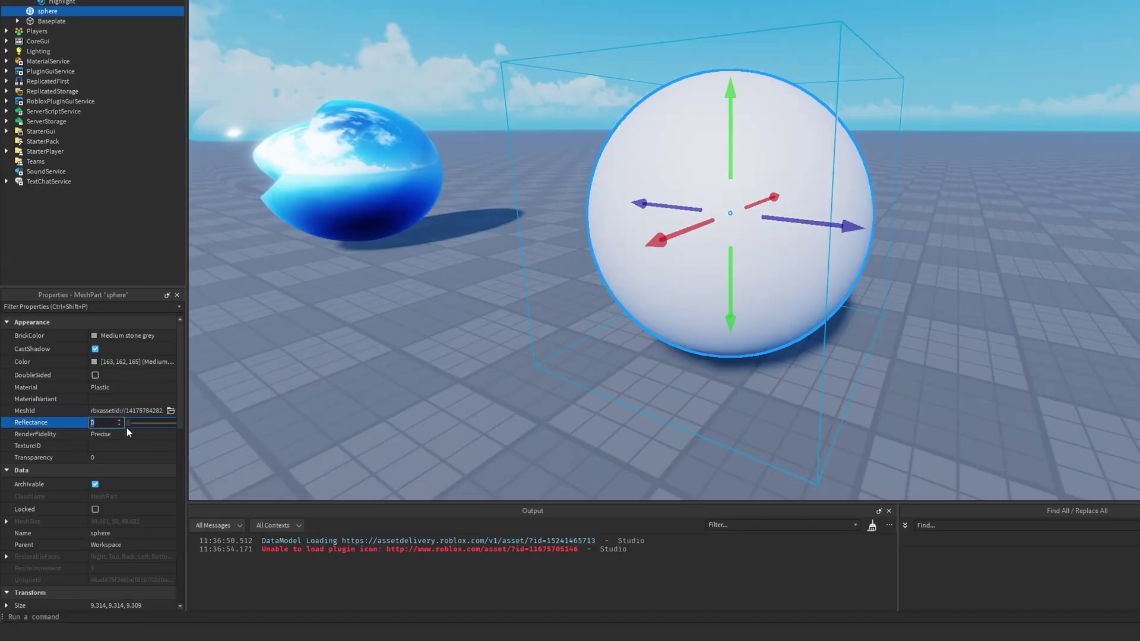
drag(130, 424, 185, 431)
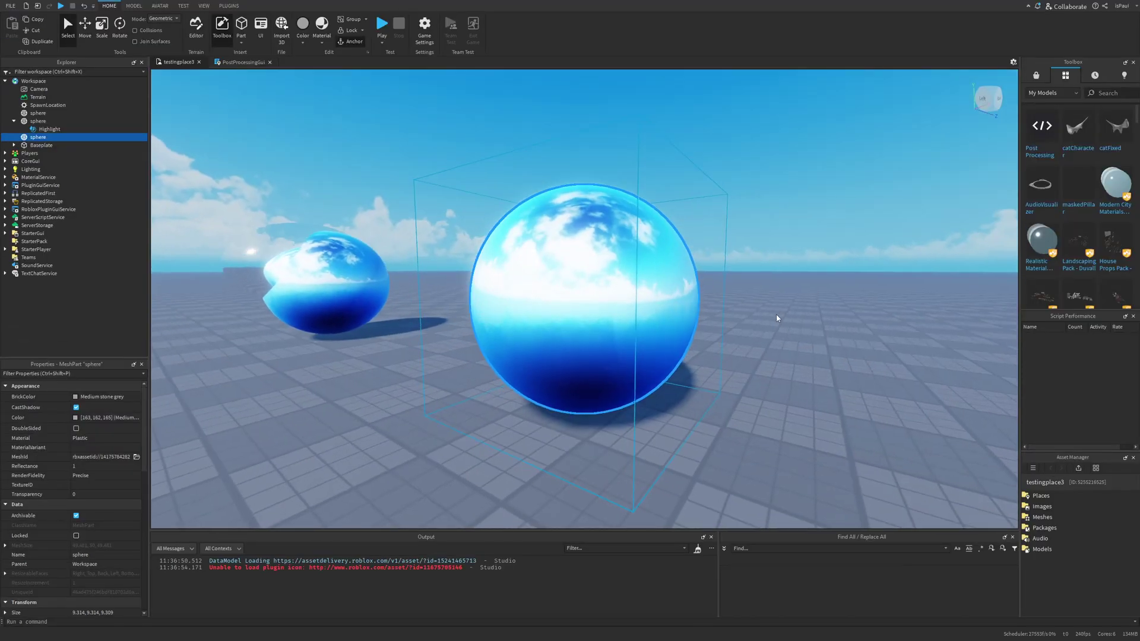
- Set the copied plastic sphere's Reflectance to 2
right_drag(777, 317, 716, 347)
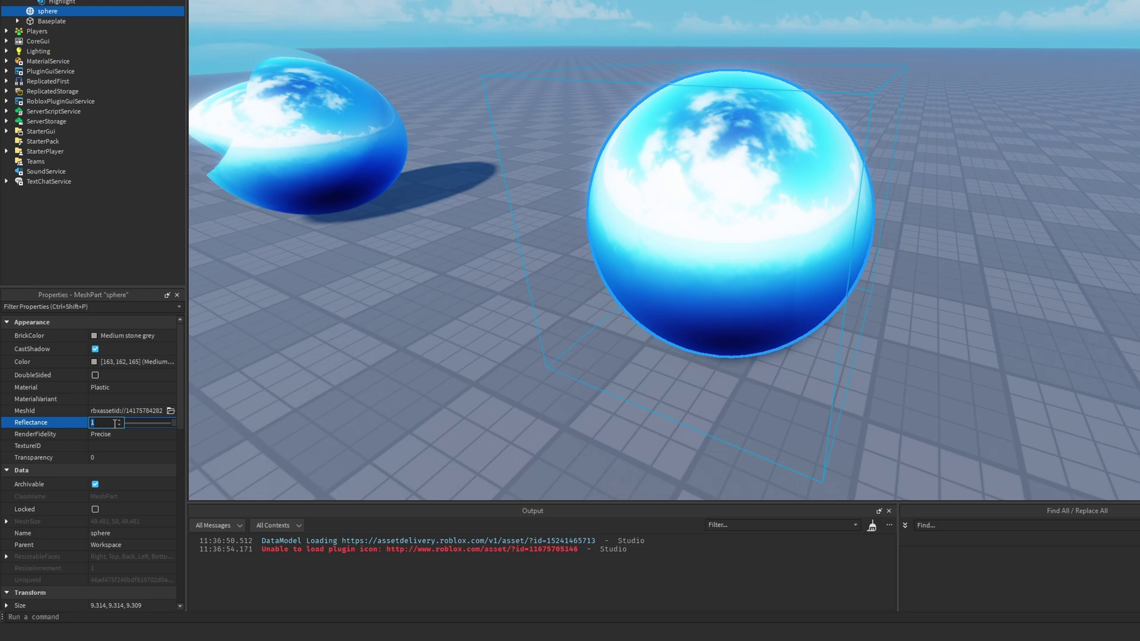
text(2)
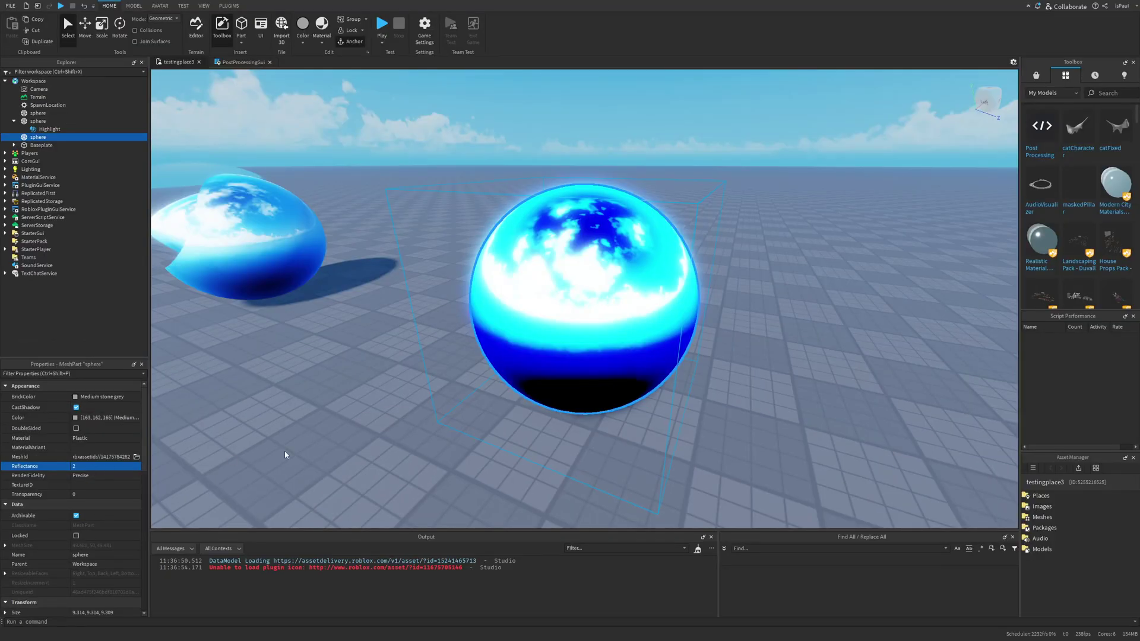
click(963, 371)
right_drag(963, 370, 963, 370)
right_drag(769, 423, 769, 424)
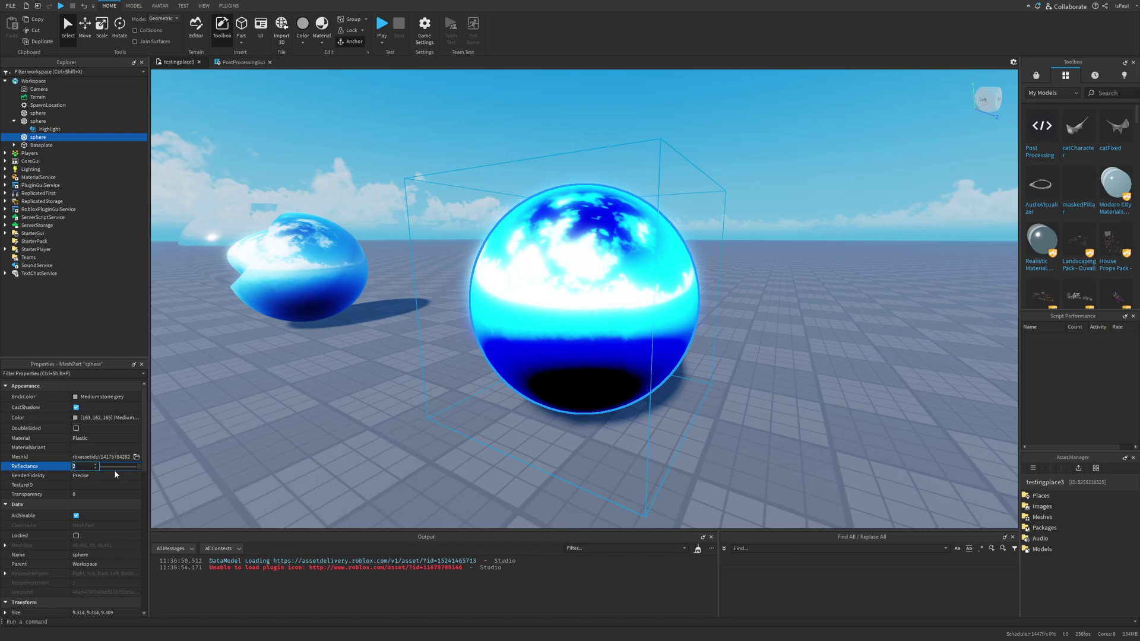
- Raise the copied sphere's Reflectance to 1000 and inspect its reflections from several distances and angles
text(6)
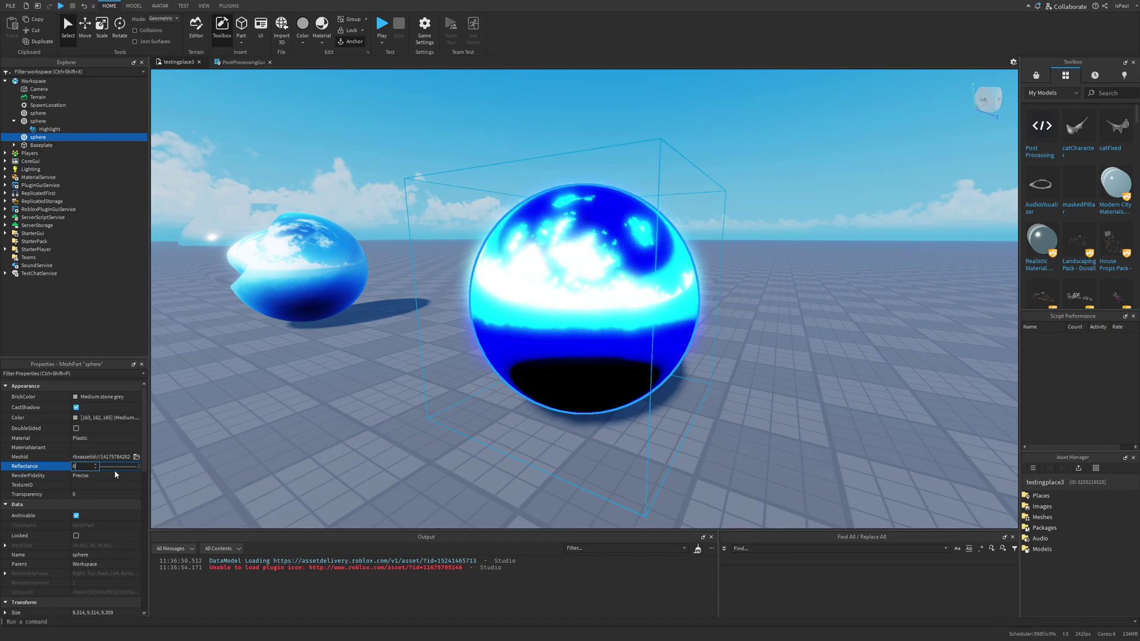
text(1000)
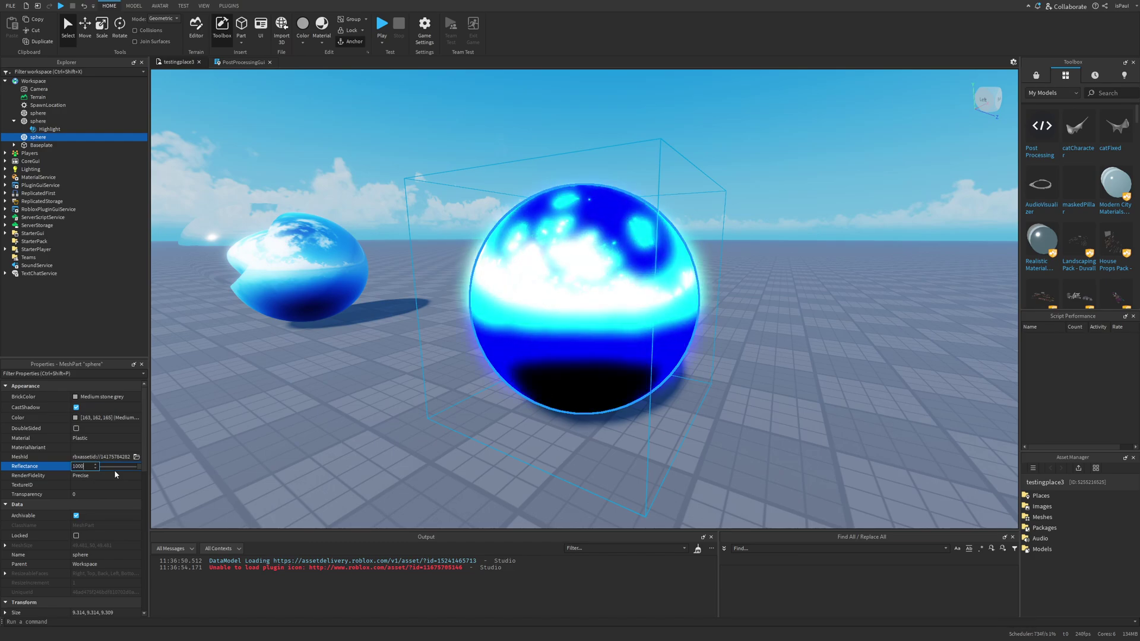
scroll(832, 344, down, 3)
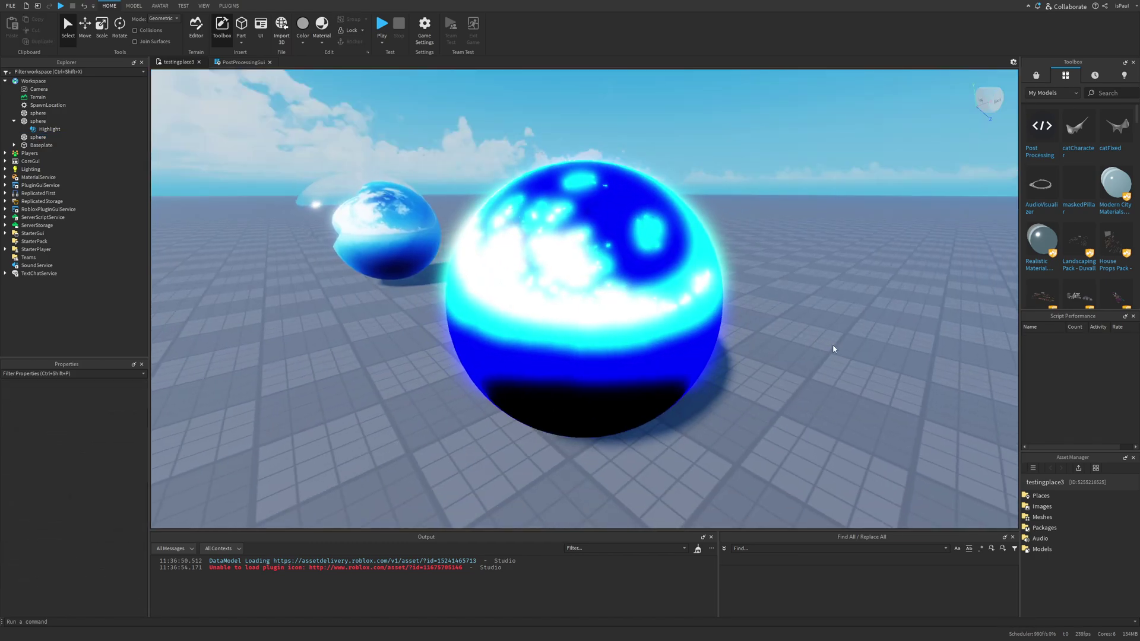
right_drag(832, 344, 832, 344)
scroll(832, 344, down, 8)
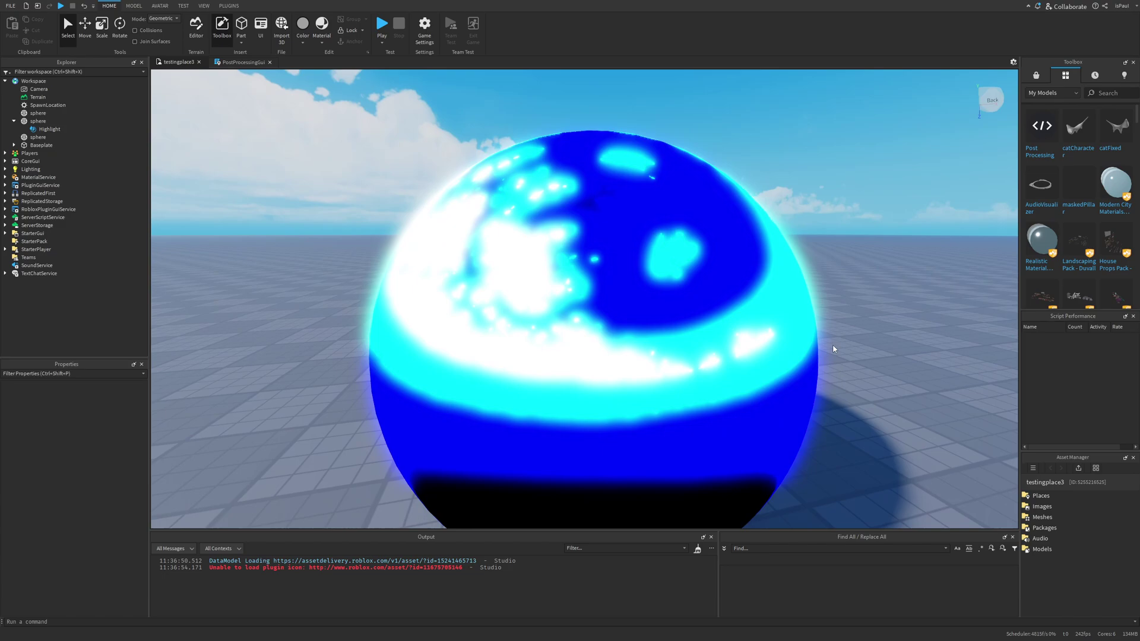
scroll(727, 319, up, 4)
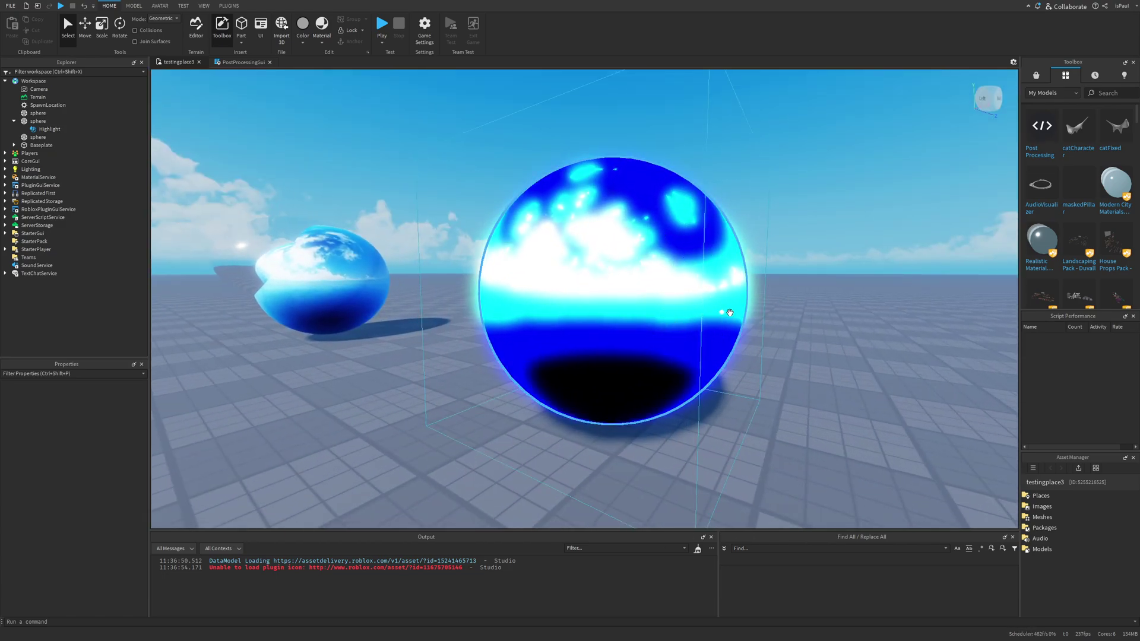
scroll(795, 345, up, 3)
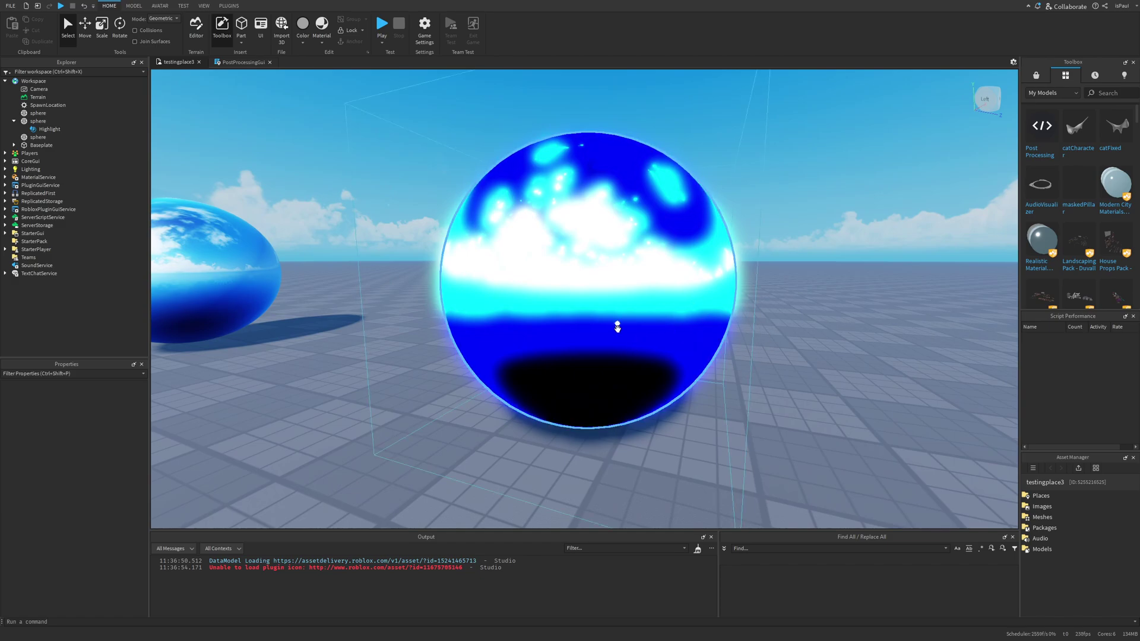
right_drag(754, 330, 757, 333)
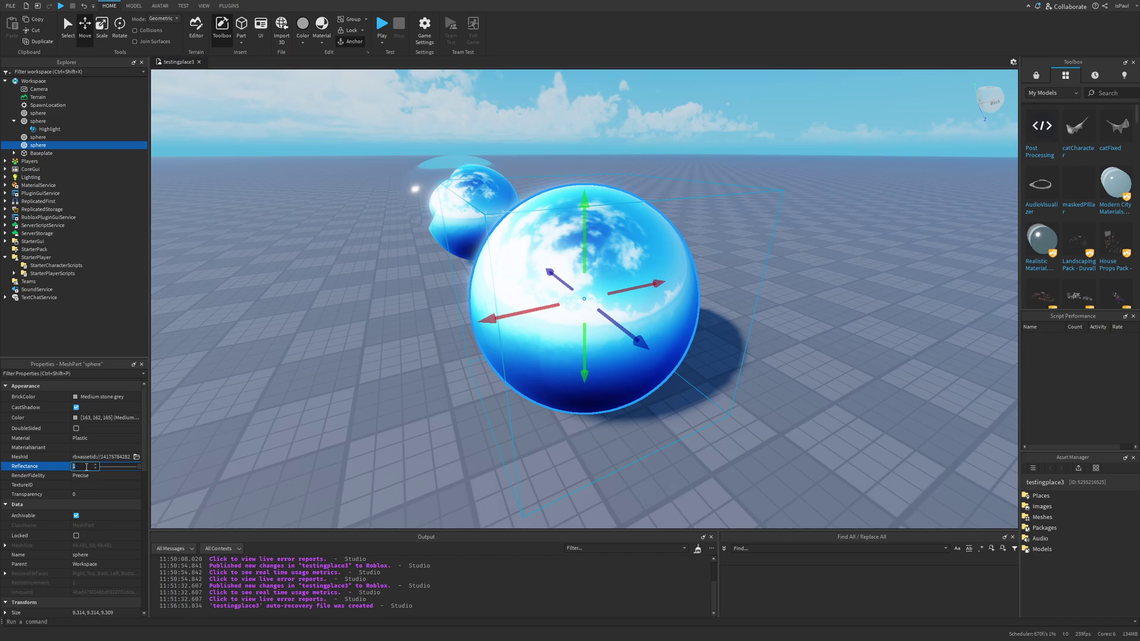
- Set the selected plastic sphere's Reflectance to 2 and try SmoothPlastic and Glass as its material
text(2)
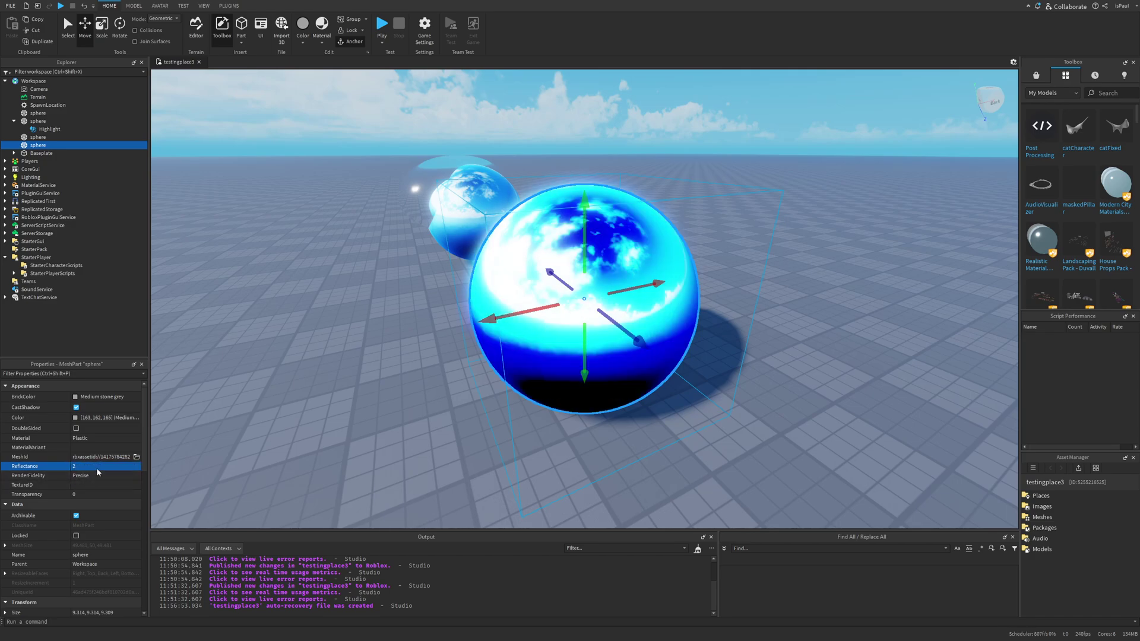
click(92, 438)
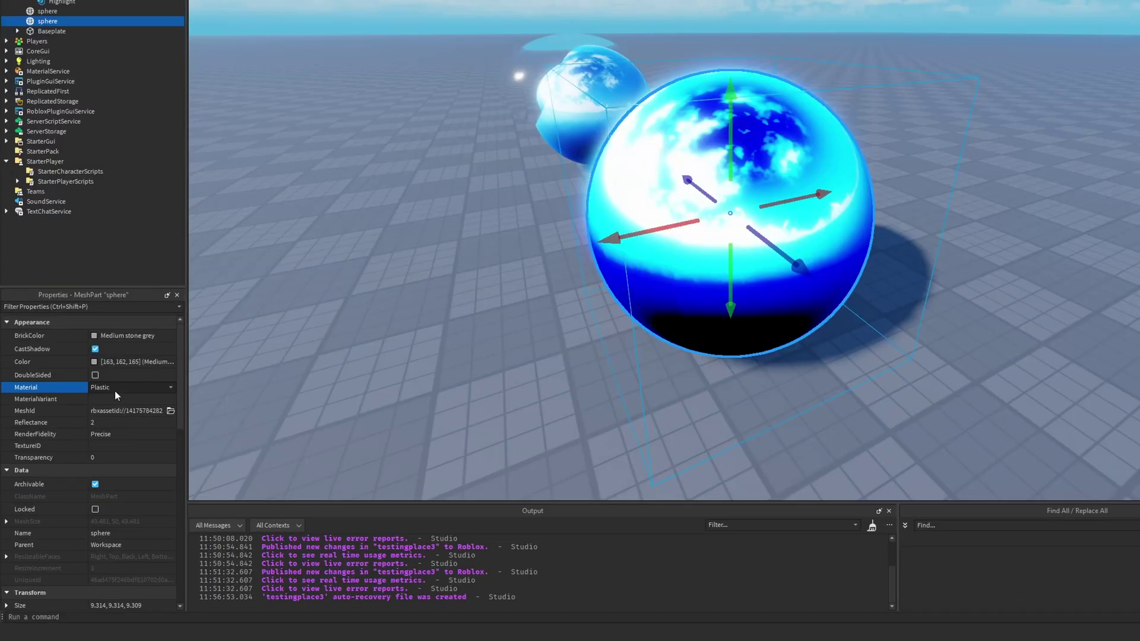
scroll(115, 391, down, 1)
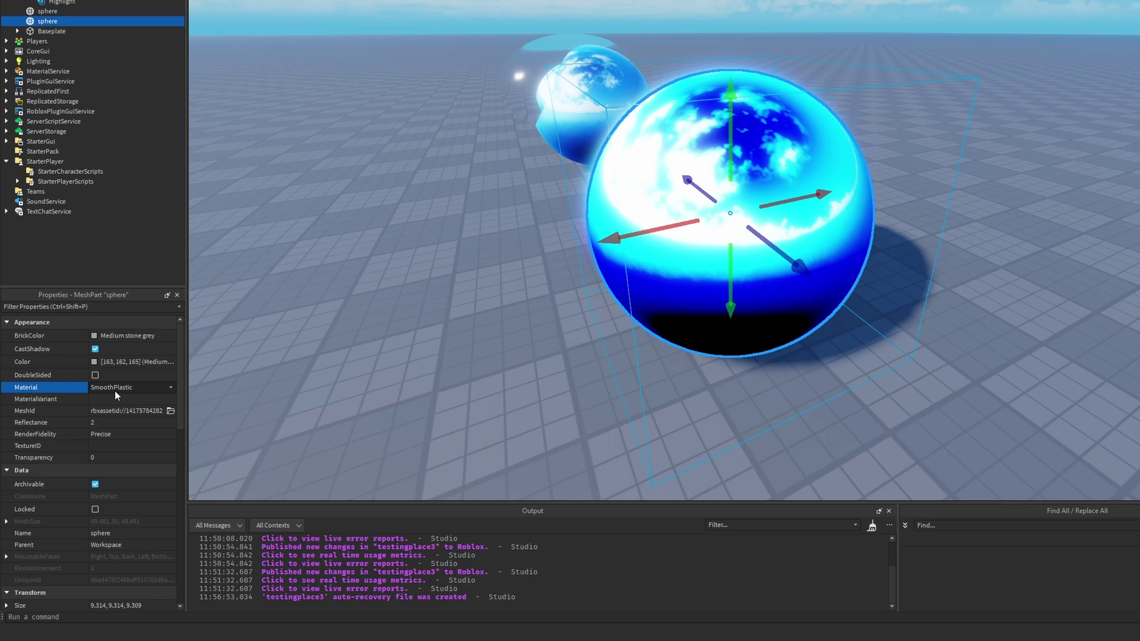
scroll(115, 391, down, 3)
key(f)
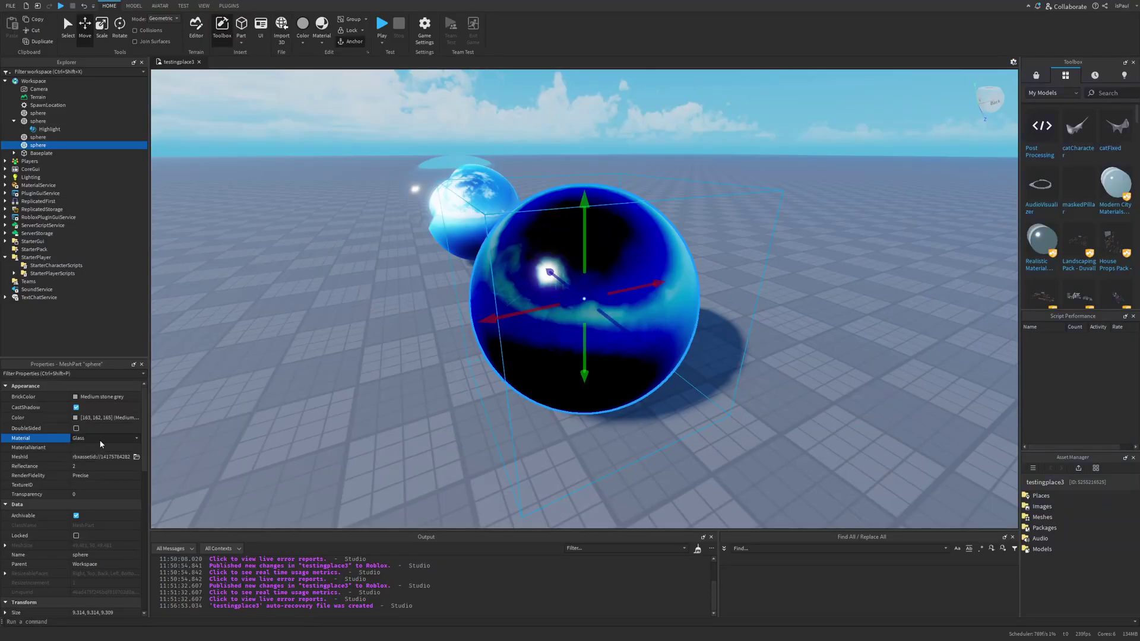
- Try further materials on the selected sphere, including Carpet and CeramicTiles, to compare their reflections
scroll(100, 444, up, 9)
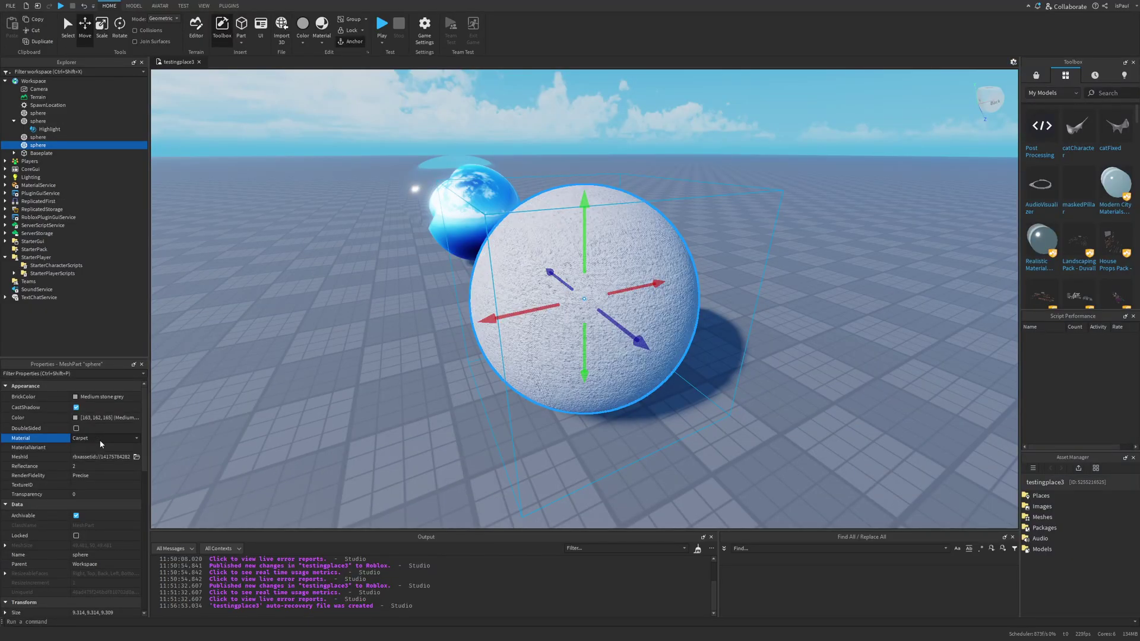
key(m)
key(m)
key(m)
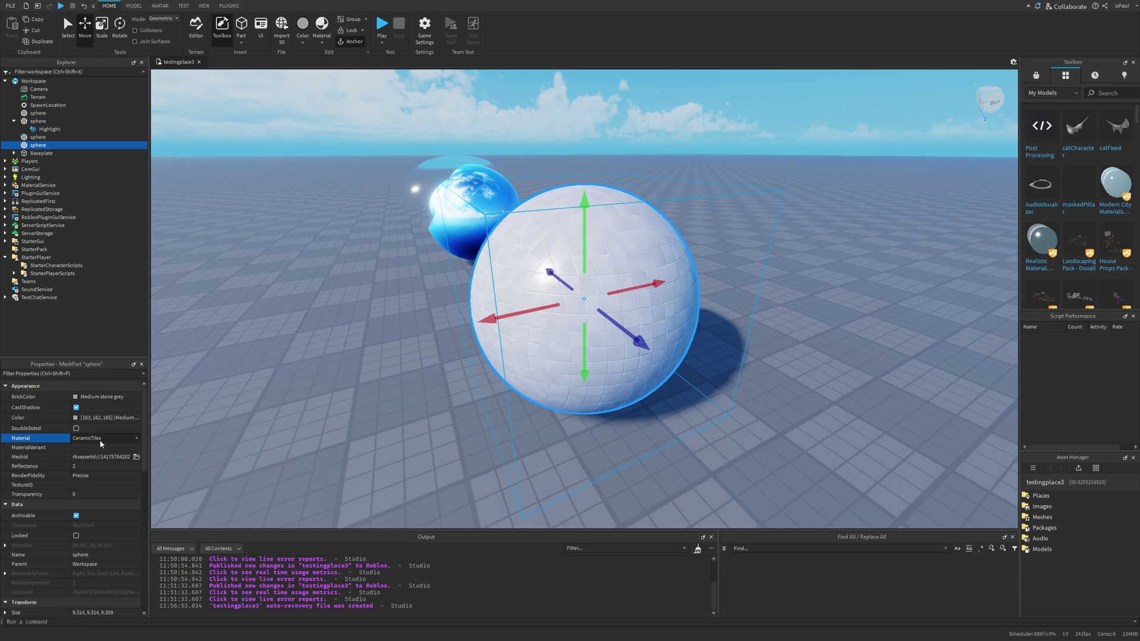
key(Down)
key(Down)
key(Down)
key(Down)
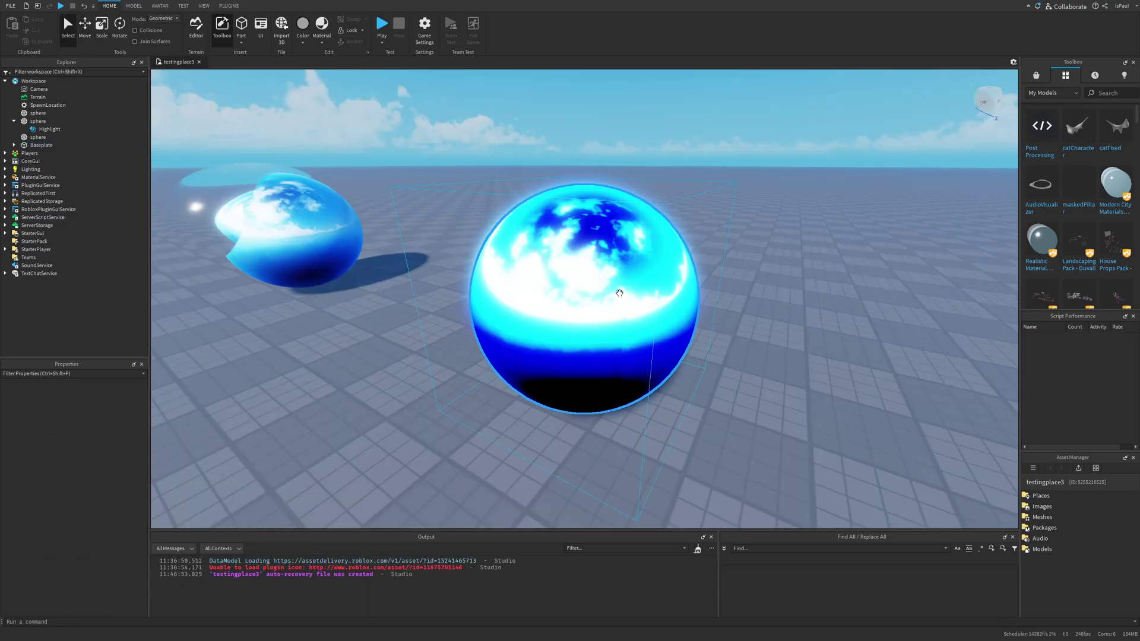
- Examine the glowing reflective sphere and the glass-covered sphere behind it from different angles
middle_drag(619, 293, 667, 326)
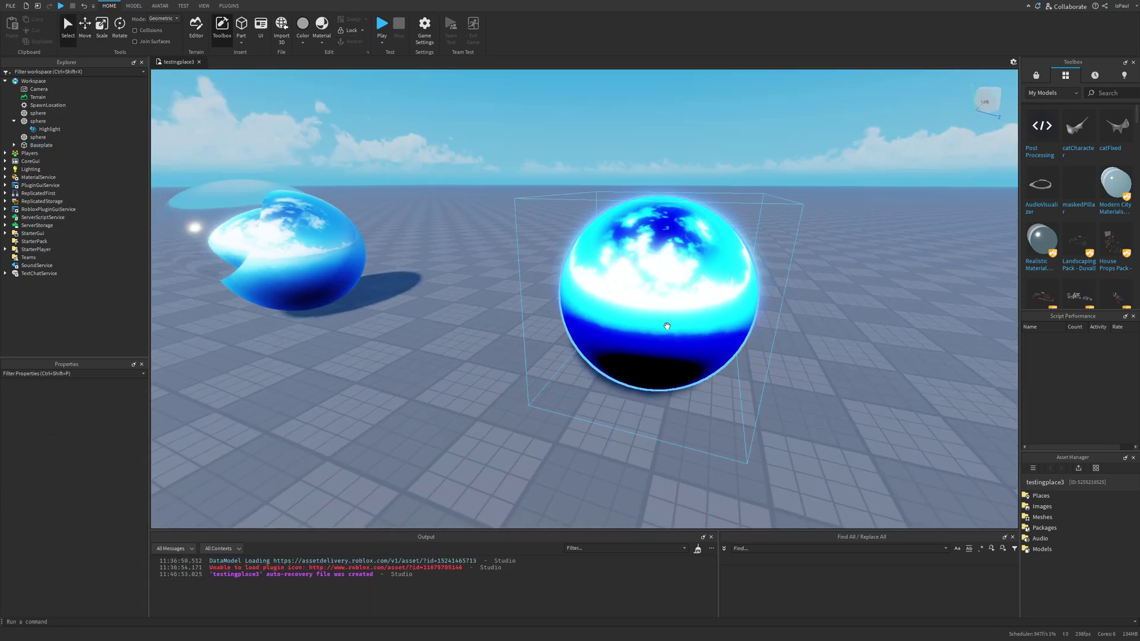
key(d)
right_drag(713, 335, 750, 361)
key(a)
key(d)
key(a)
key(d)
key(s)
key(w)
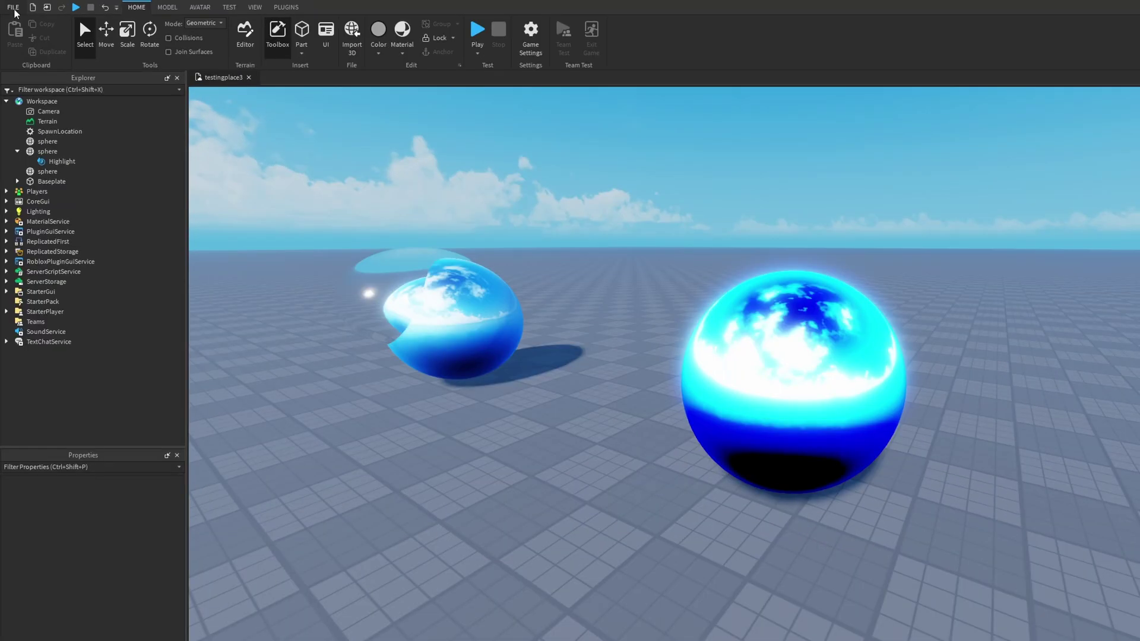
- Open the Rendering section of the Studio settings and set the Editor Quality Level to Level 16
click(10, 6)
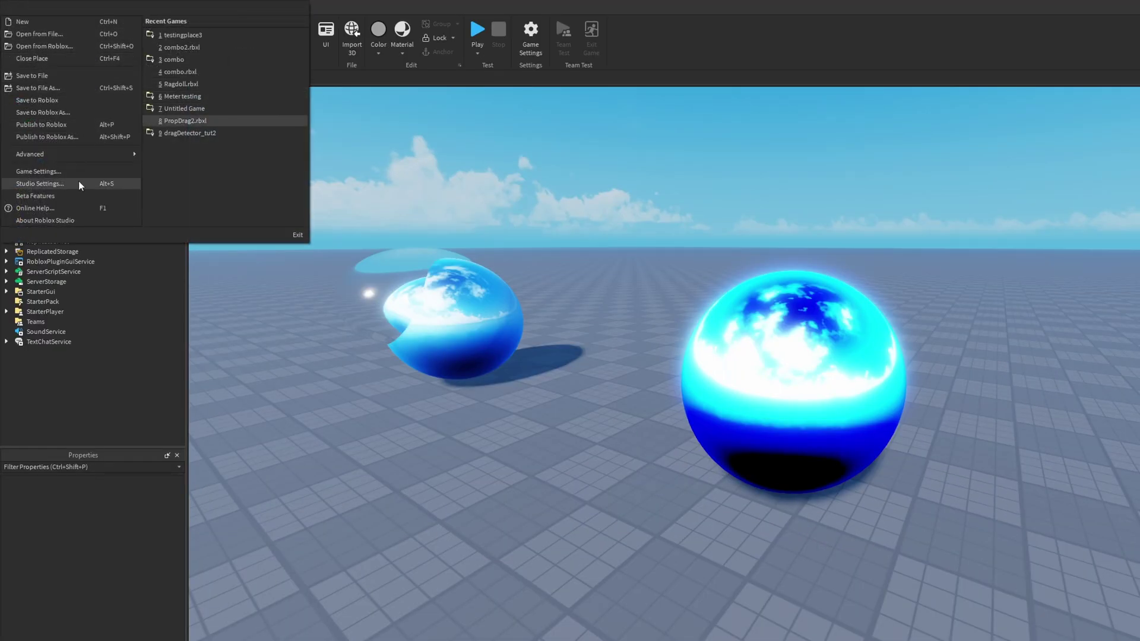
click(78, 185)
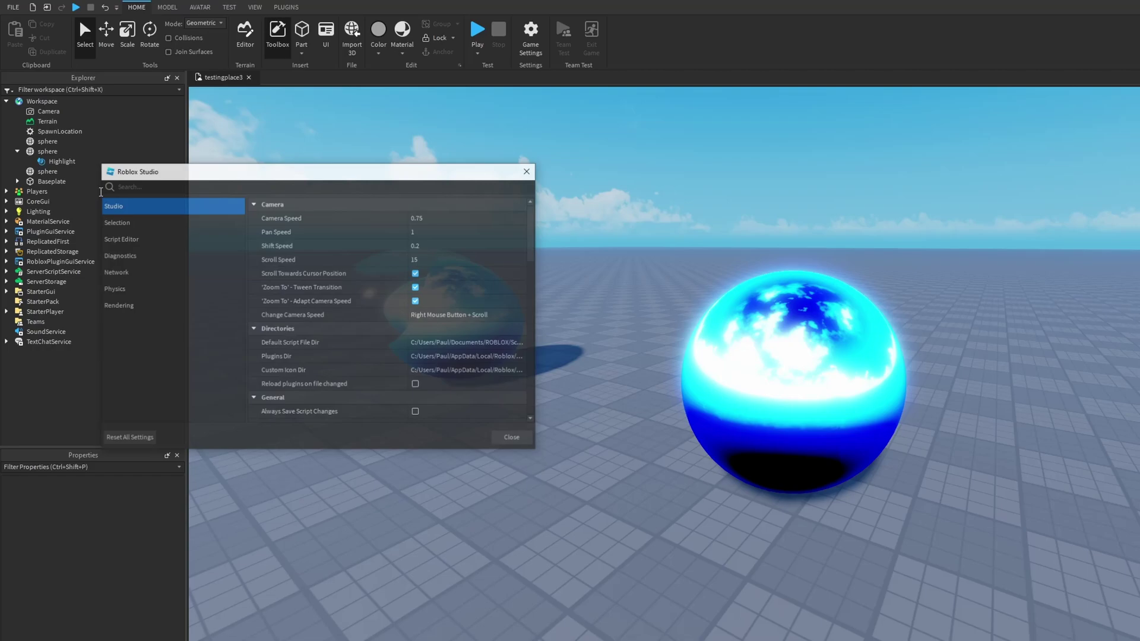
drag(178, 169, 235, 168)
click(202, 306)
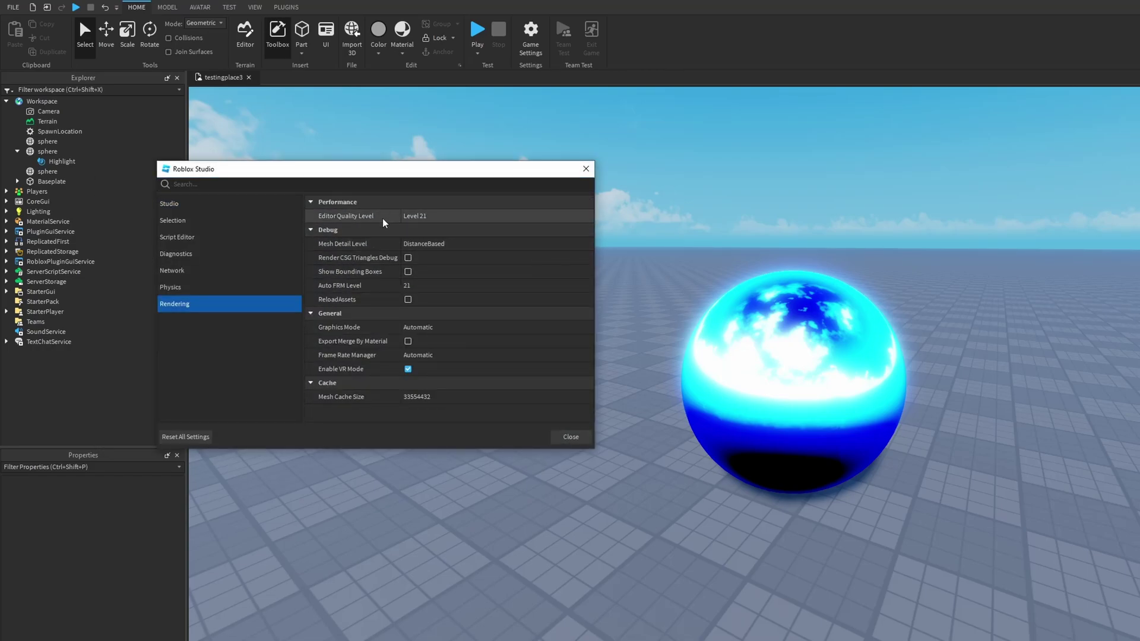
click(426, 181)
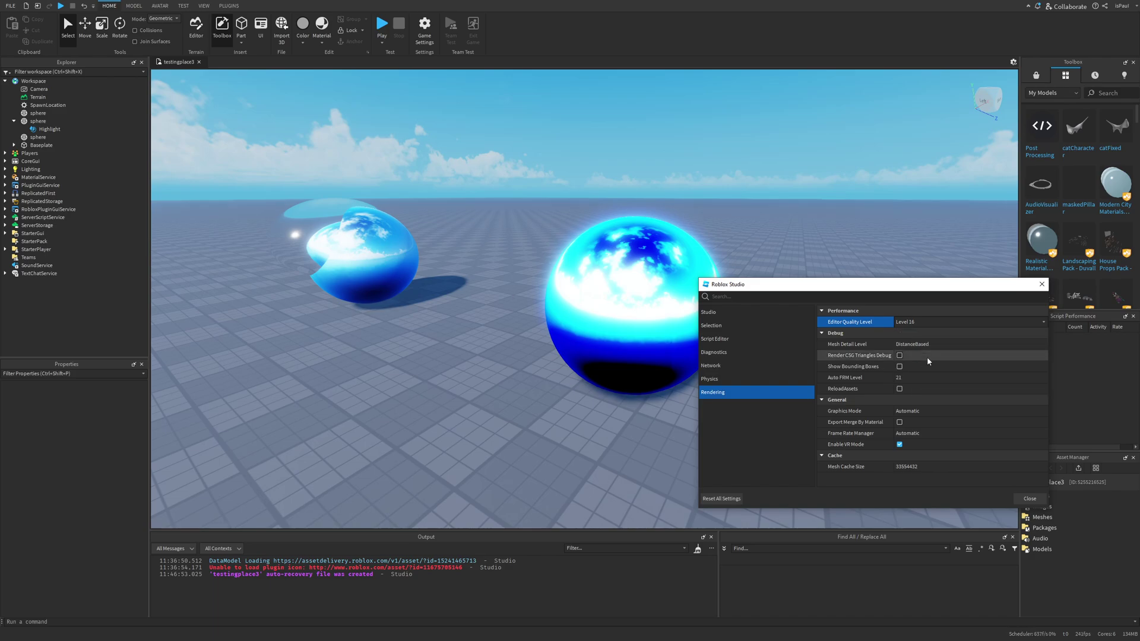
click(927, 358)
- Lower the Editor Quality Level to Level 15 and again to a lower level, checking the spheres' glow and refraction
click(911, 323)
click(925, 351)
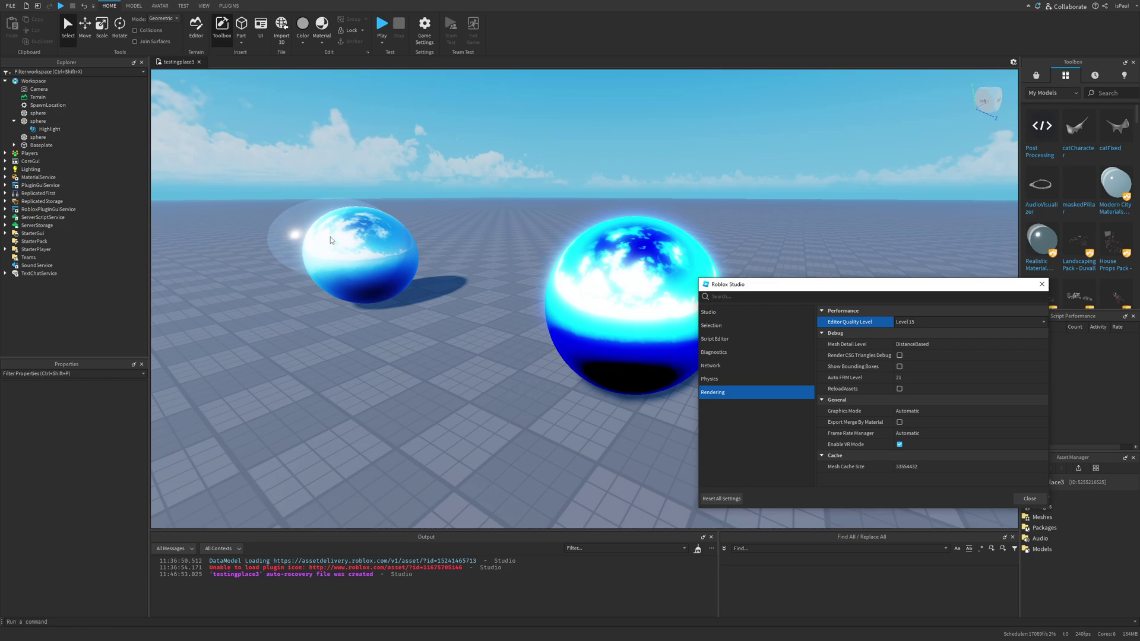
click(911, 322)
click(917, 337)
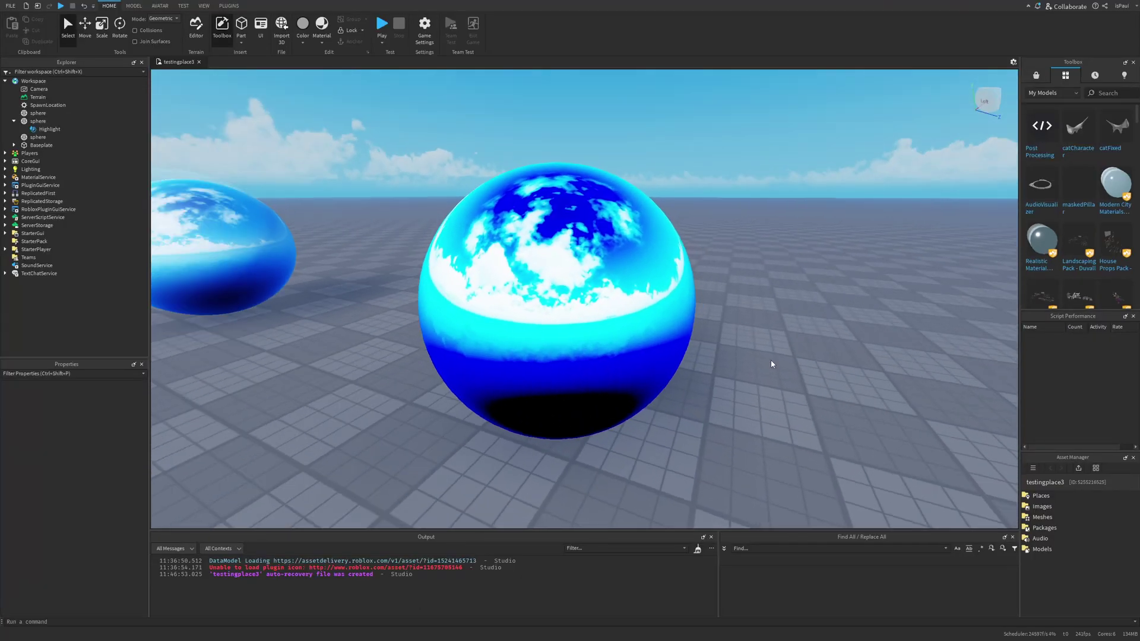
right_drag(771, 360, 764, 362)
key(s)
click(663, 339)
right_drag(816, 390, 816, 389)
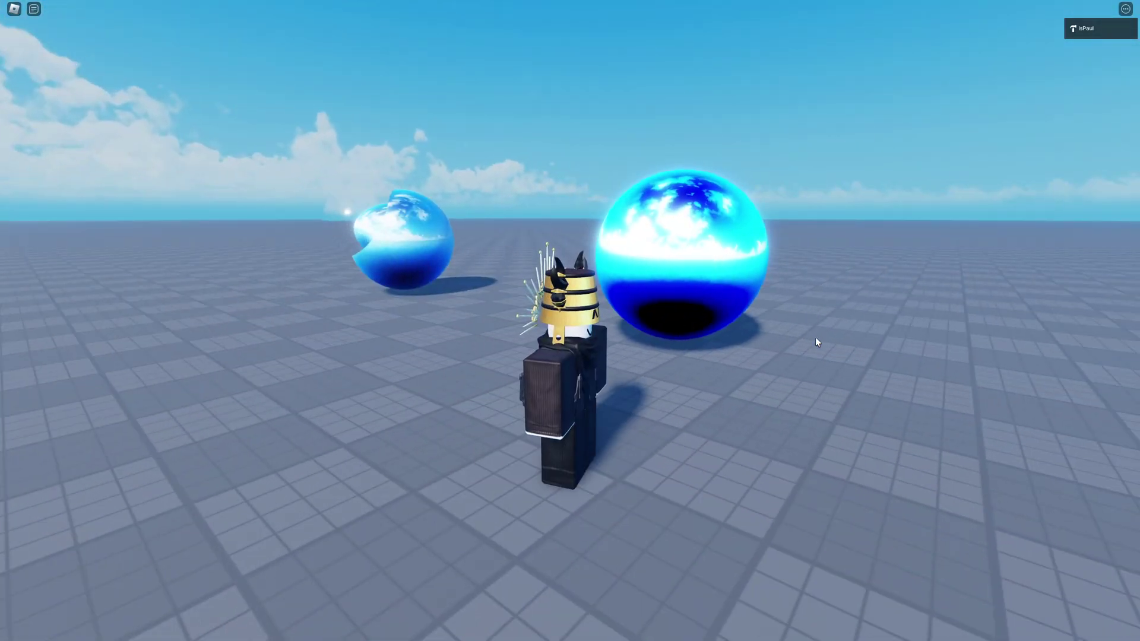
- Lower the running game's Graphics Quality to its minimum level and return to play
key(Escape)
scroll(534, 353, down, 4)
scroll(486, 324, up, 1)
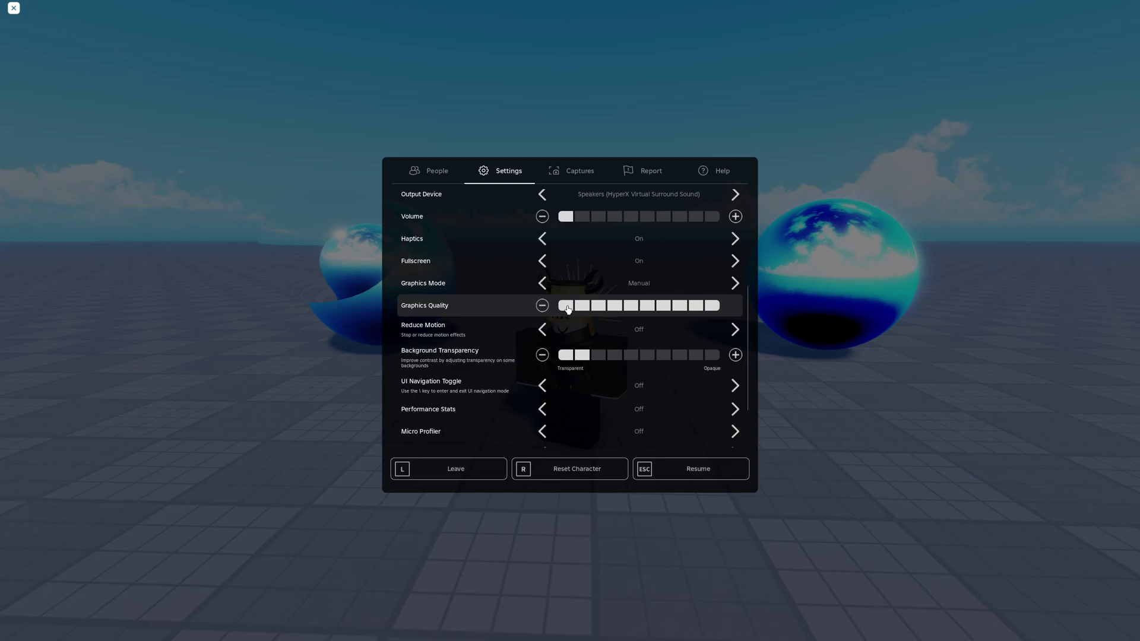
click(564, 308)
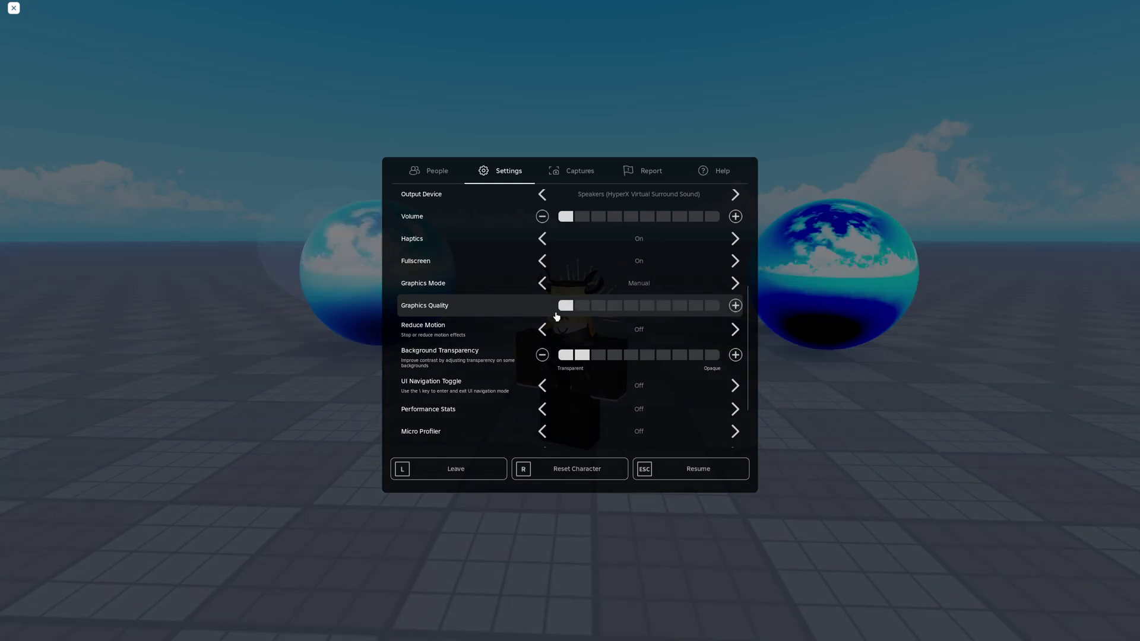
key(Escape)
- Examine the reflective sphere and the glass-covered sphere from several angles in the running game
scroll(671, 326, up, 2)
right_drag(675, 326, 671, 327)
right_drag(731, 302, 728, 301)
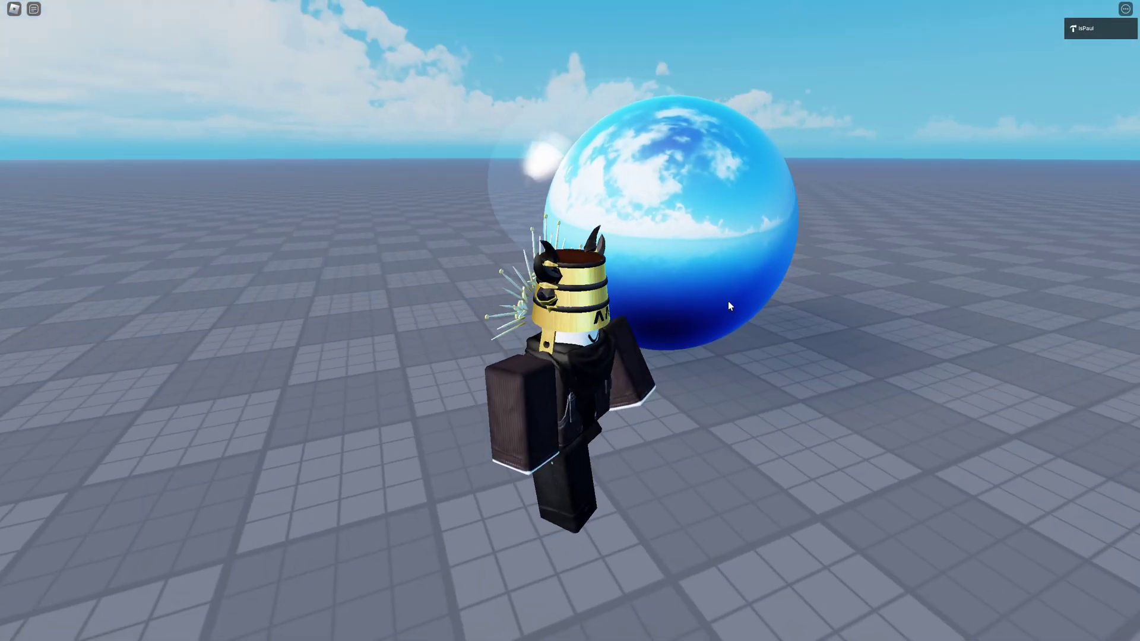
right_drag(682, 271, 757, 217)
key(s)
scroll(711, 287, down, 1)
key(s)
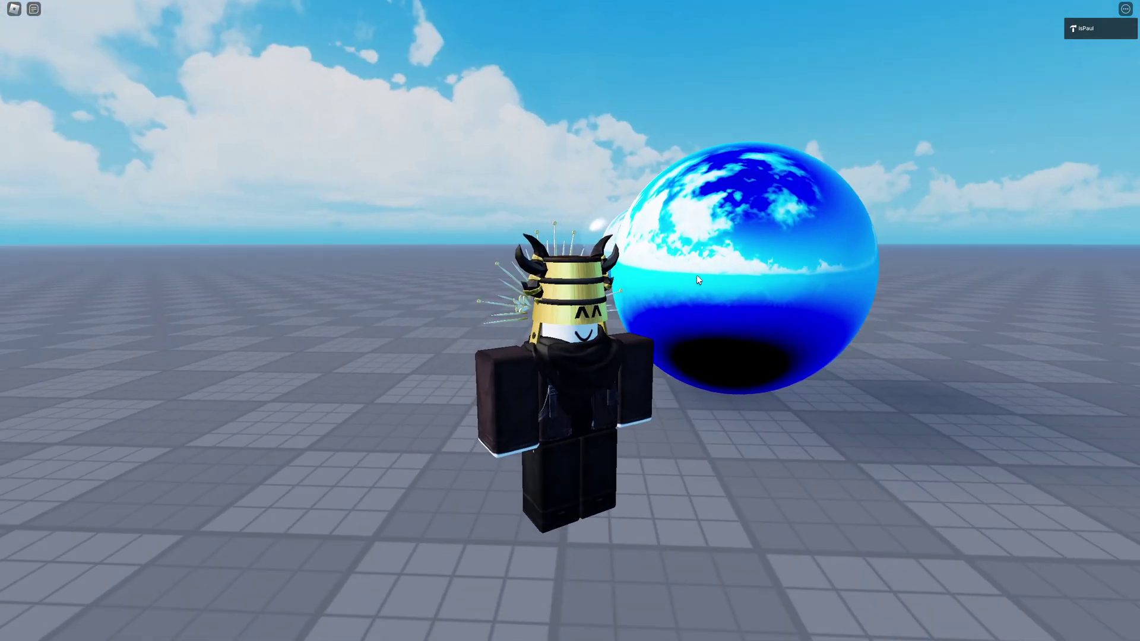
right_drag(835, 246, 813, 264)
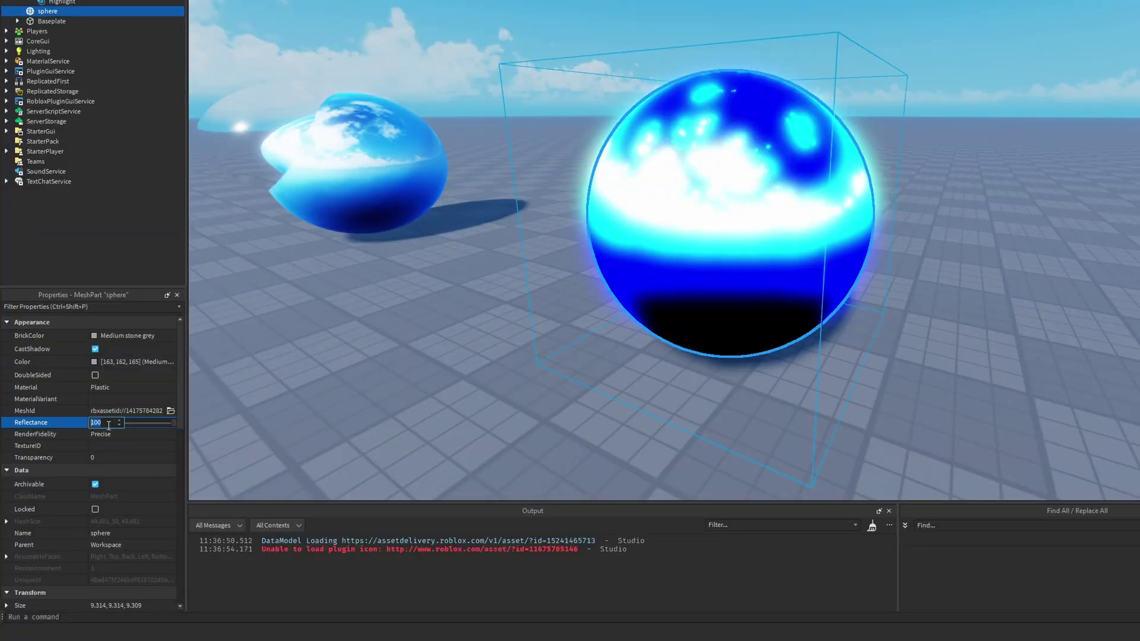
- Set the selected sphere's Reflectance to 1 and try raising its Transparency
key(BackSpace)
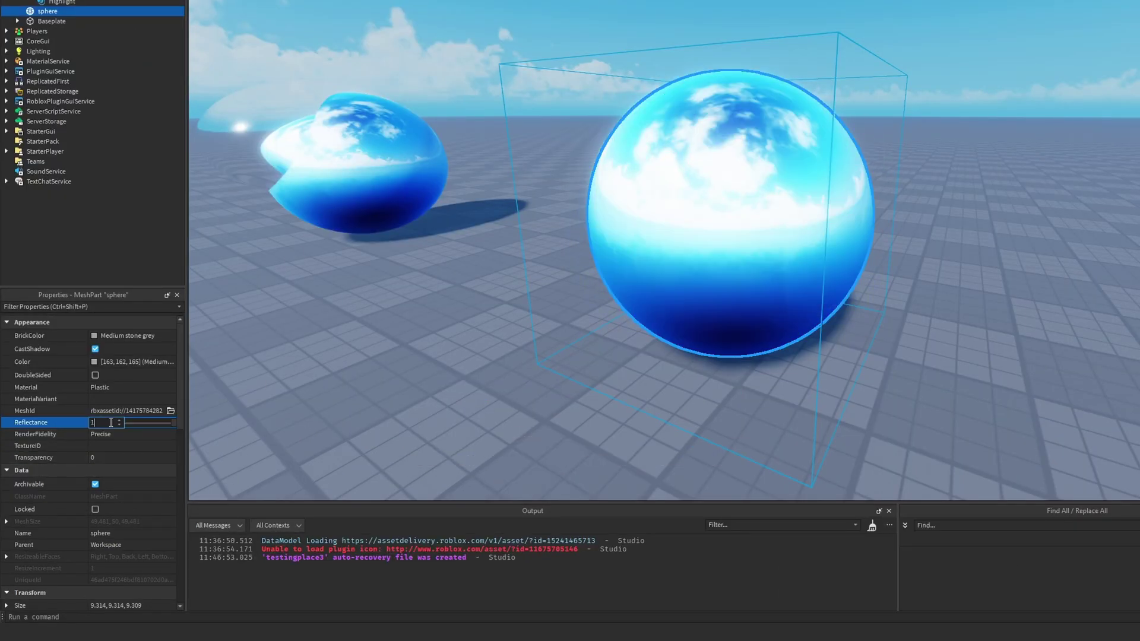
key(Return)
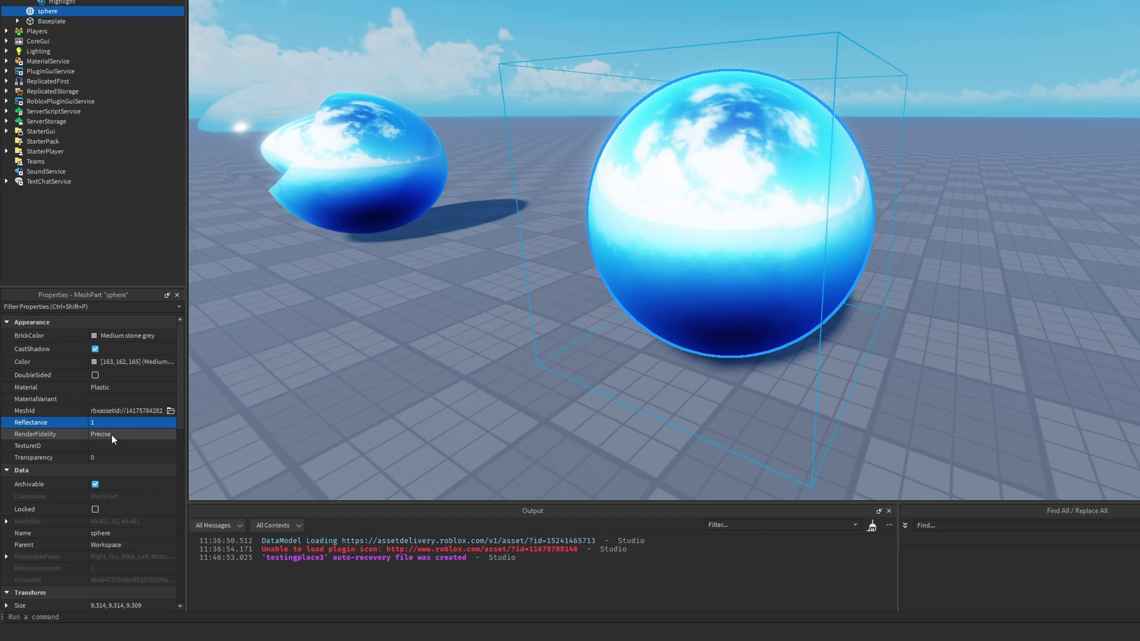
click(127, 457)
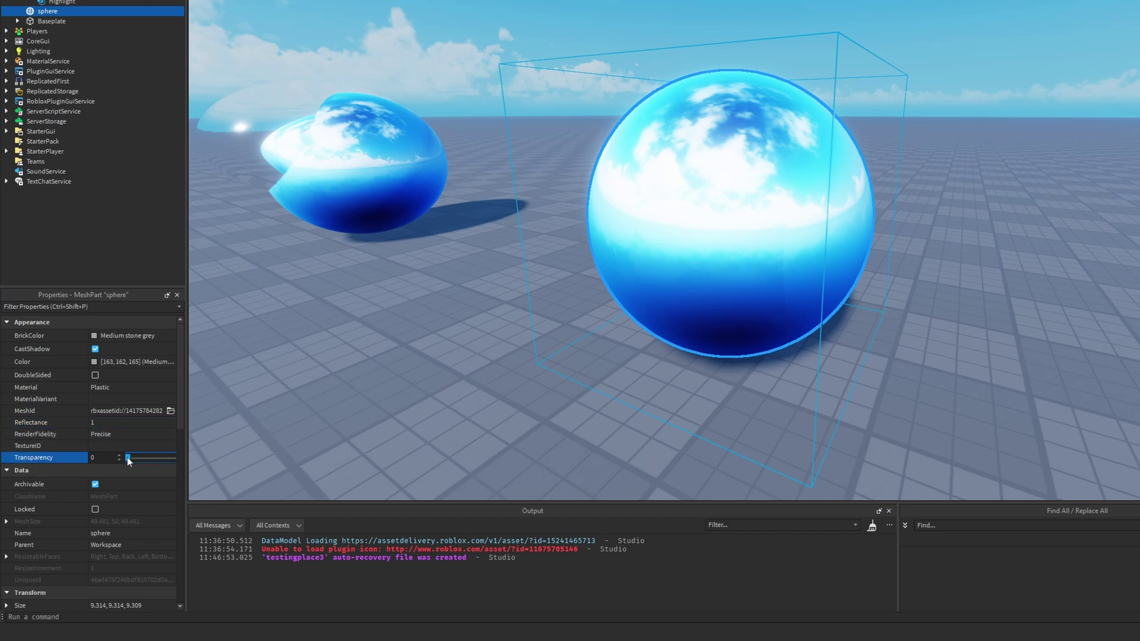
drag(127, 457, 162, 458)
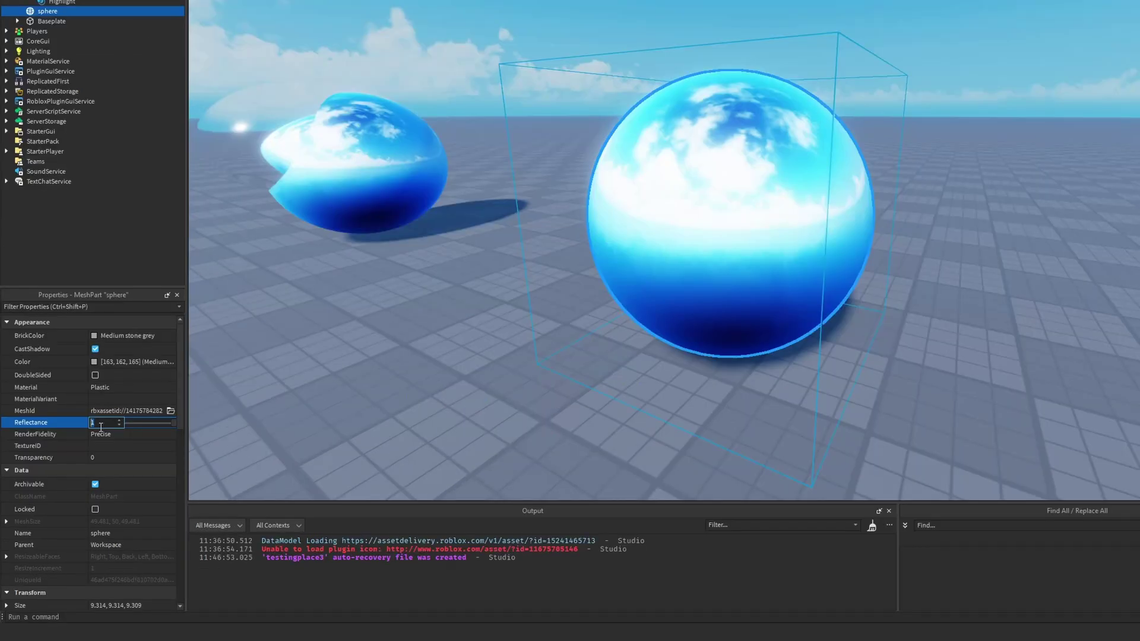
- Set the sphere's Reflectance to 50 and its Transparency to about 0.55, and deselect it
text(50)
key(Return)
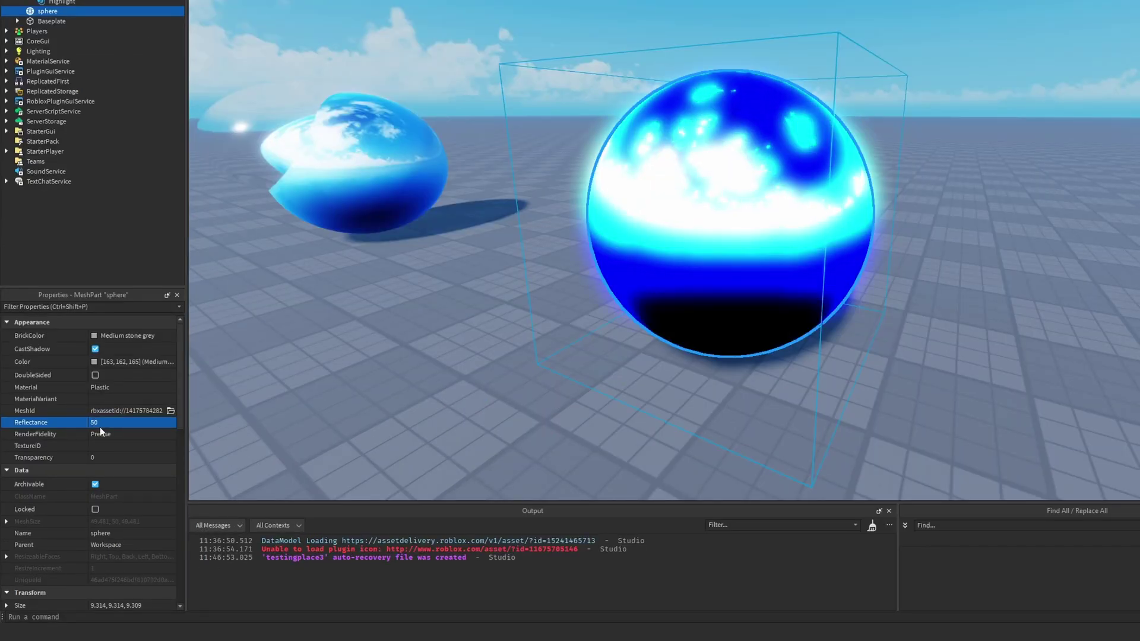
click(126, 458)
drag(126, 458, 156, 462)
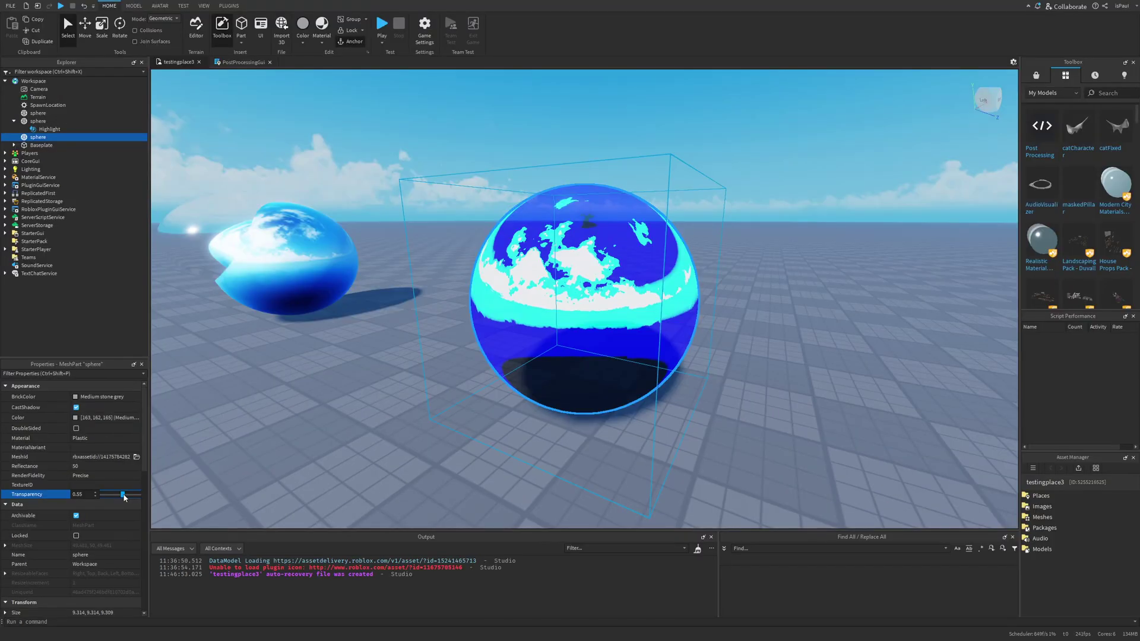
drag(124, 498, 122, 495)
click(658, 474)
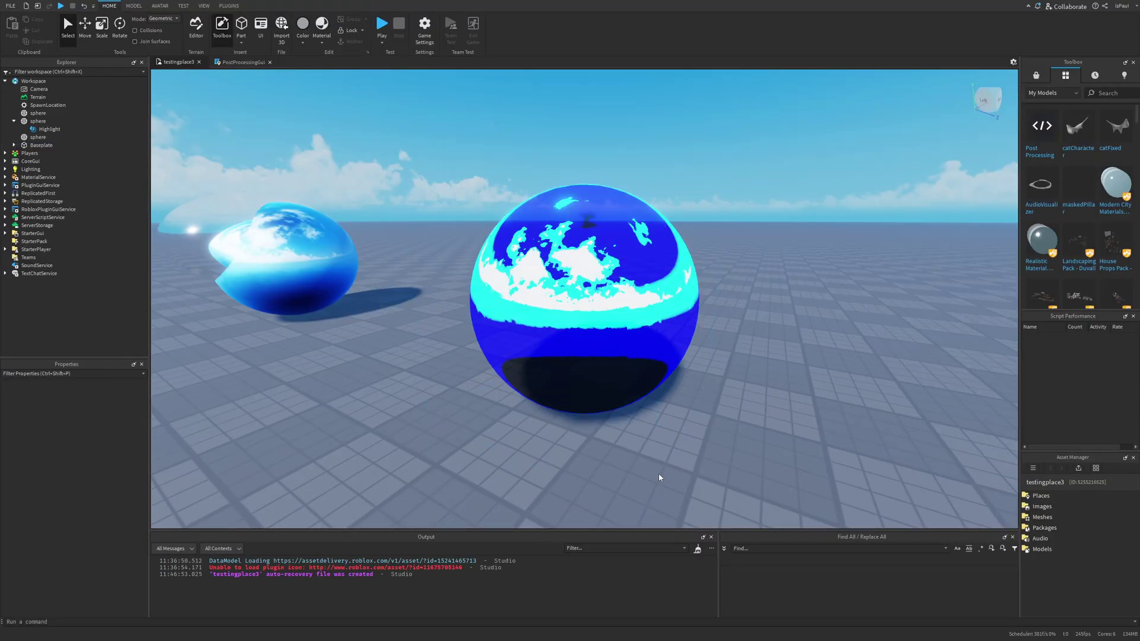
- Examine the semi-transparent, highly reflective sphere from all sides, checking its reflections, its glow and what shows through it
right_drag(765, 400, 764, 401)
key(d)
click(782, 372)
key(f)
click(848, 366)
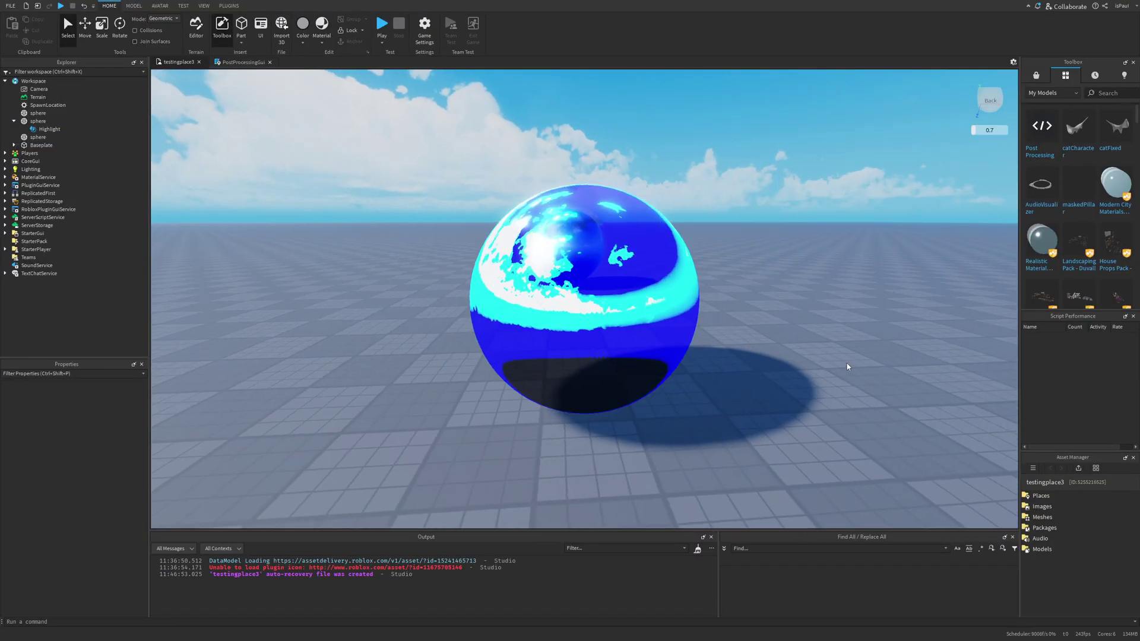
right_drag(847, 366, 752, 295)
click(678, 319)
click(725, 329)
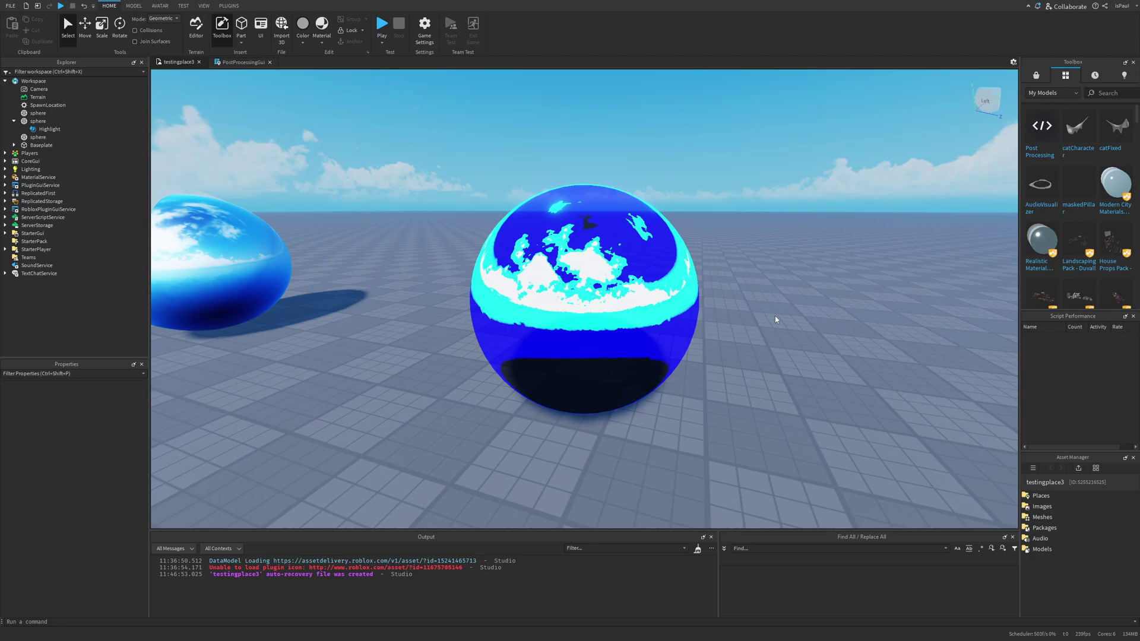
right_drag(762, 337, 737, 318)
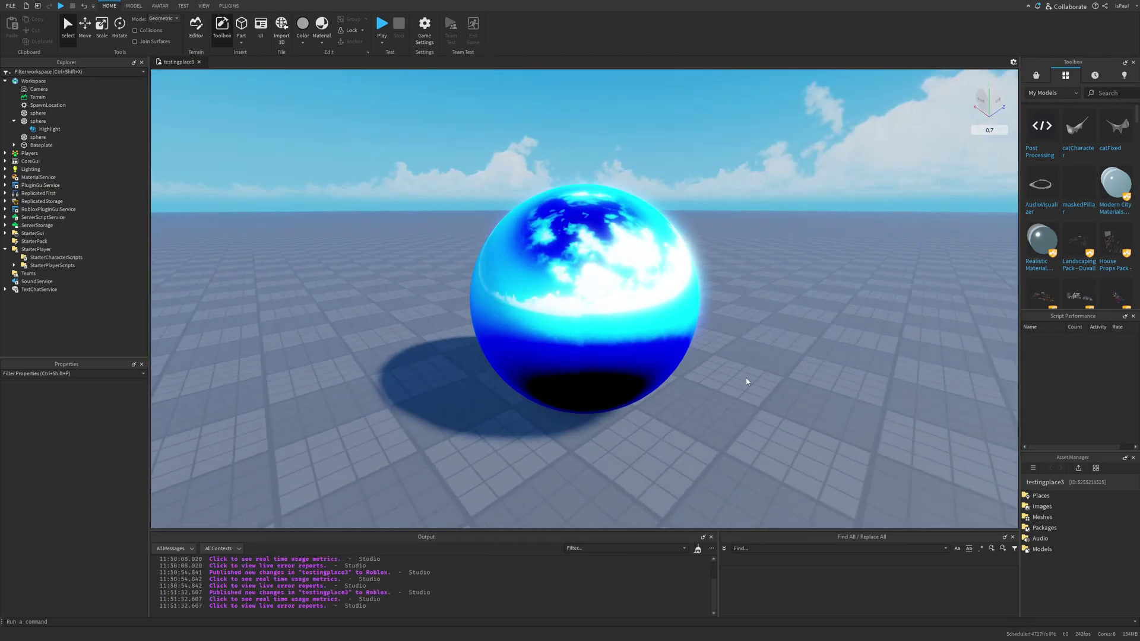
- Select the reflective sphere and try darkening its Color to black with Reflectance at 1
right_drag(742, 382, 651, 351)
click(651, 352)
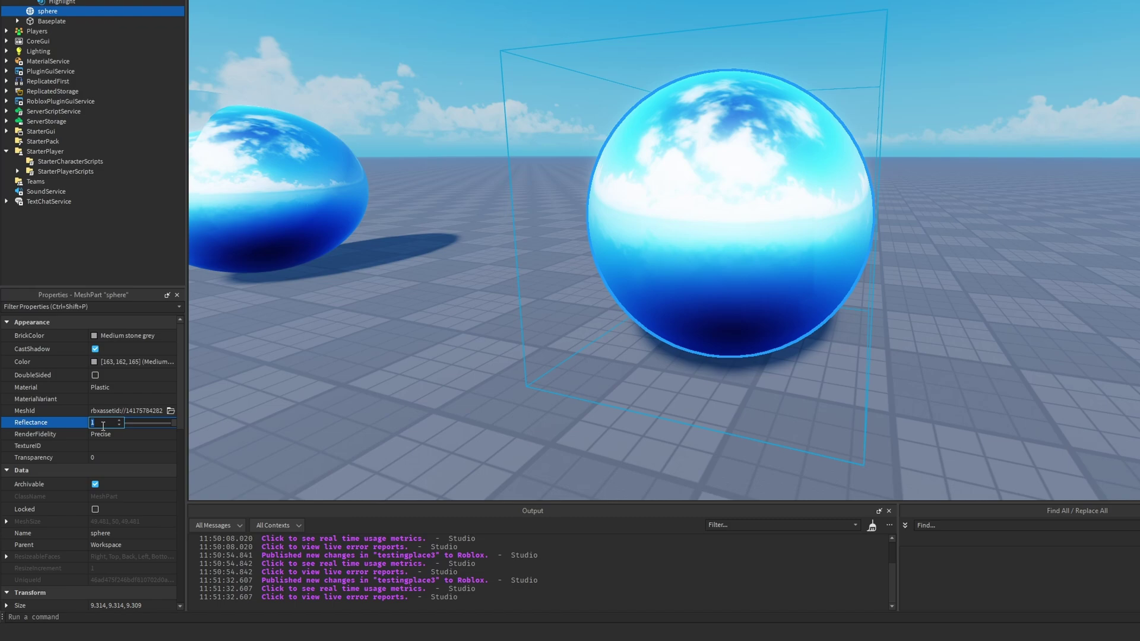
click(94, 362)
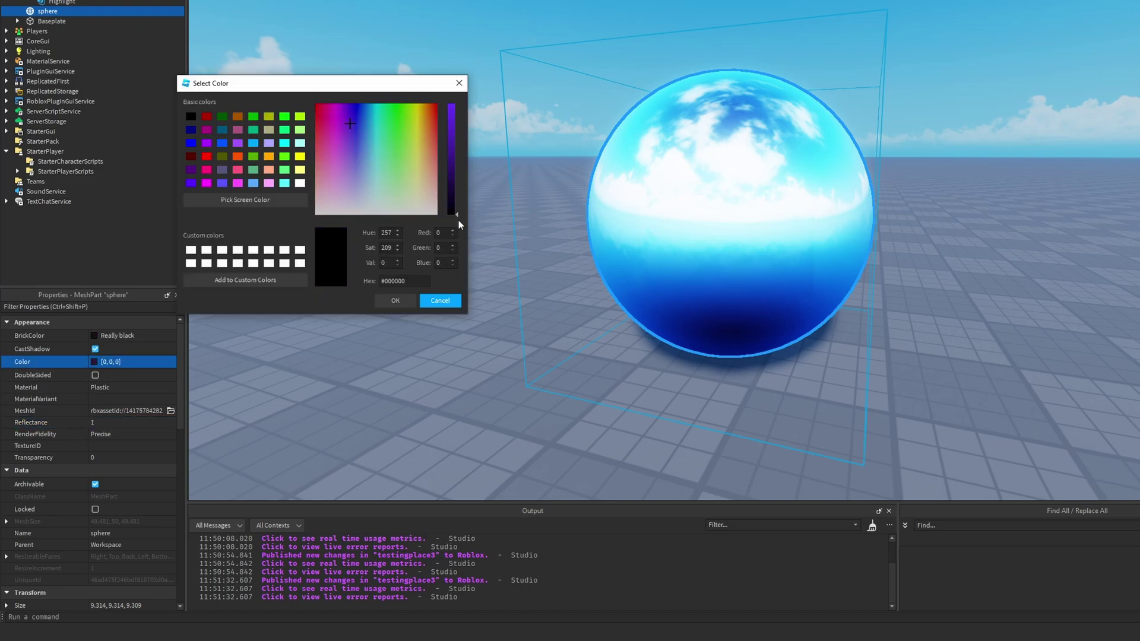
drag(461, 115, 461, 126)
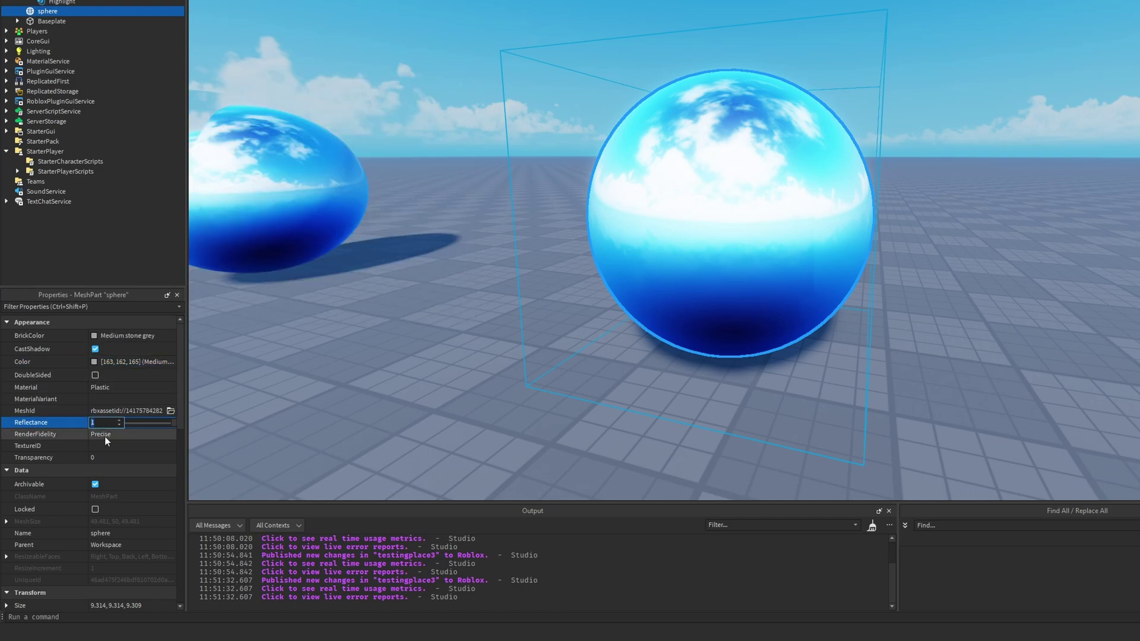
- Give the sphere Reflectance 2 and Color [82, 238, 255], and try higher Transparency before returning it to 0
text(2)
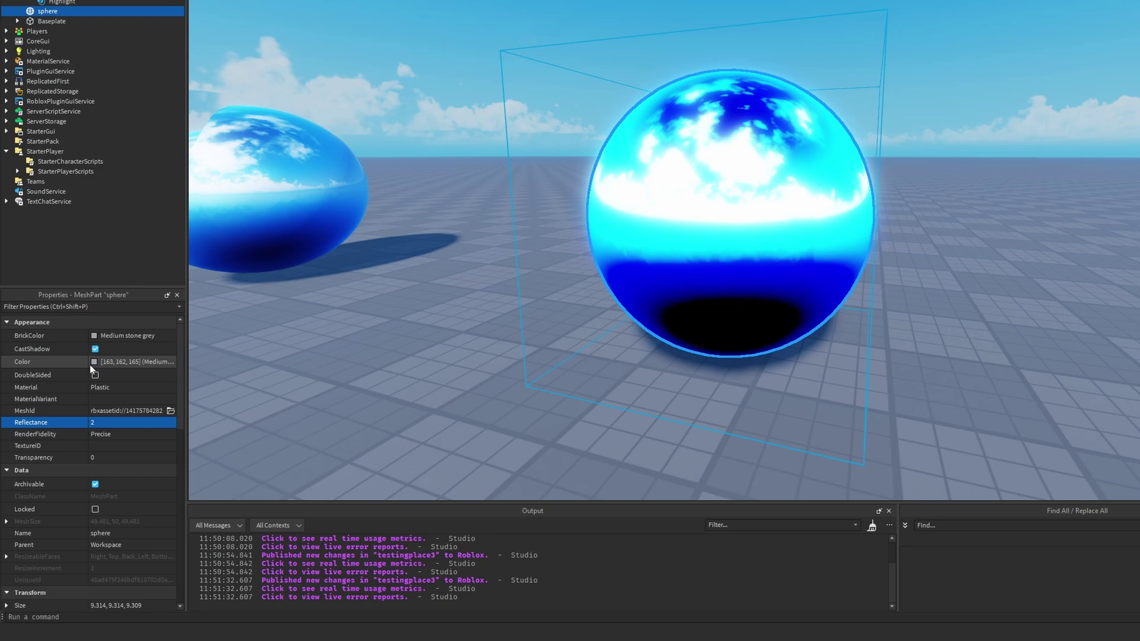
click(91, 363)
drag(1080, 215, 1108, 136)
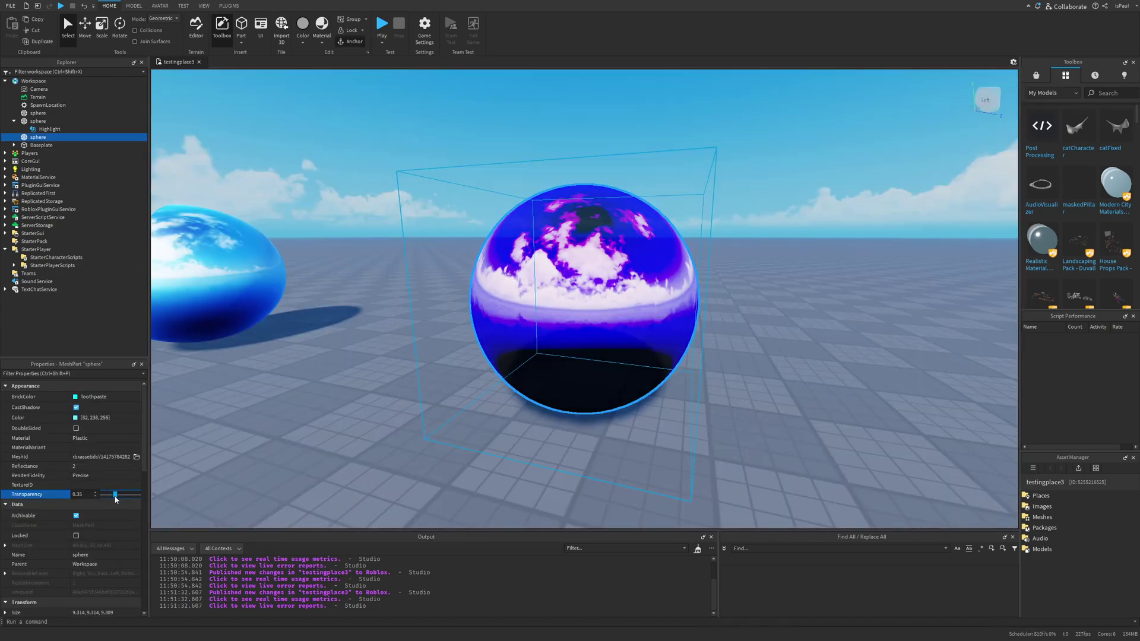
mouse_move(102, 496)
mouse_down()
mouse_move(123, 496)
mouse_move(95, 497)
mouse_up()
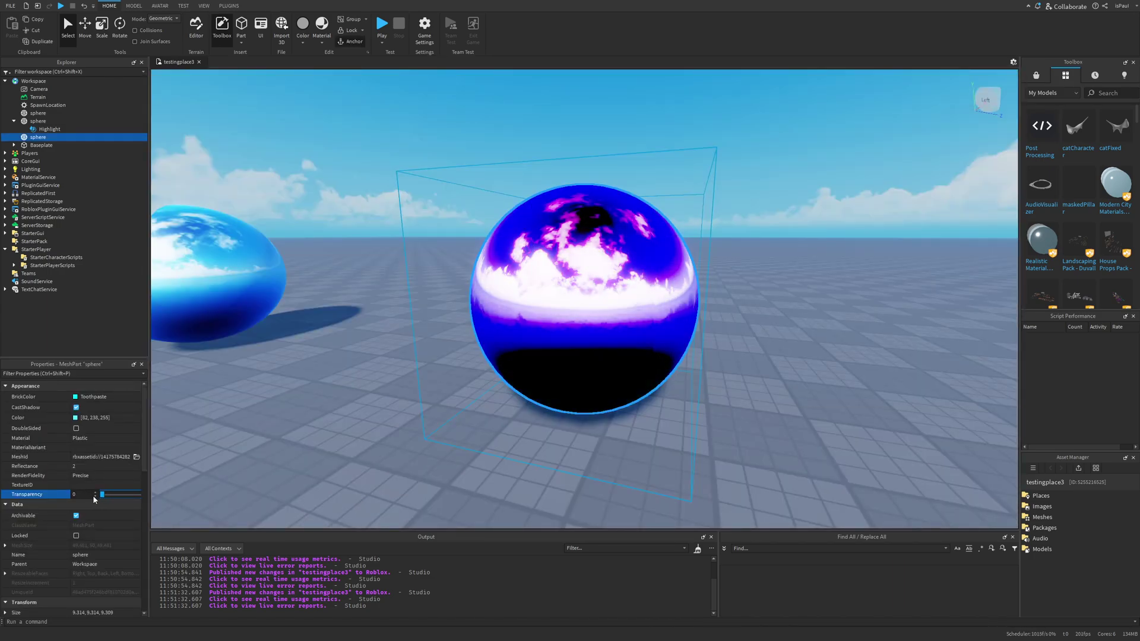
- Raise the sphere's Reflectance to 50 and inspect its reflections from another angle
click(102, 468)
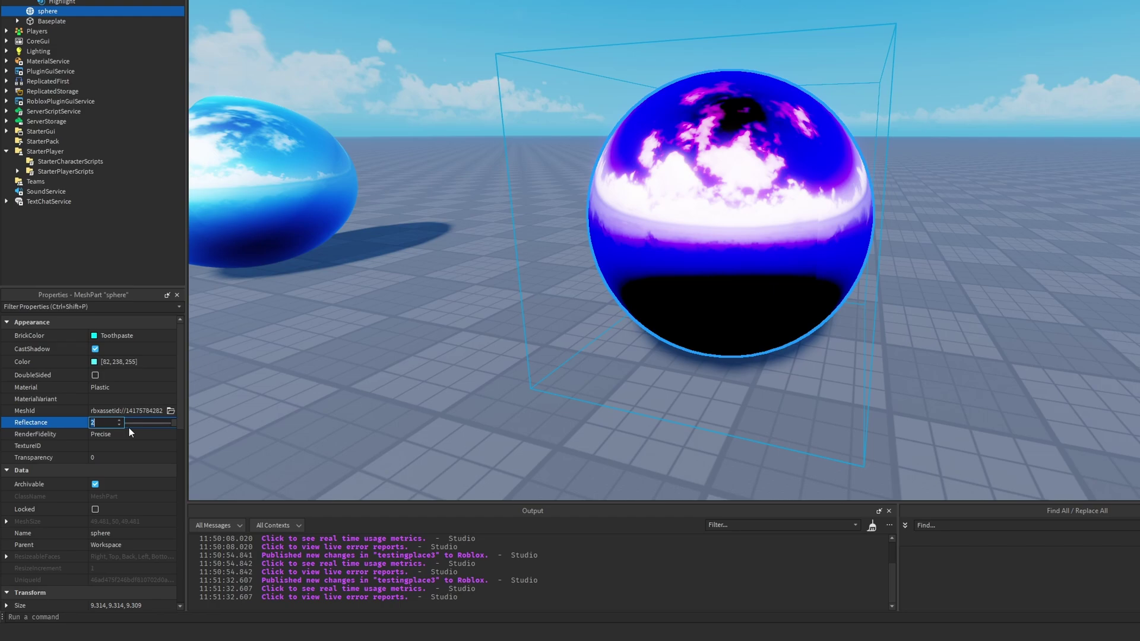
text(10)
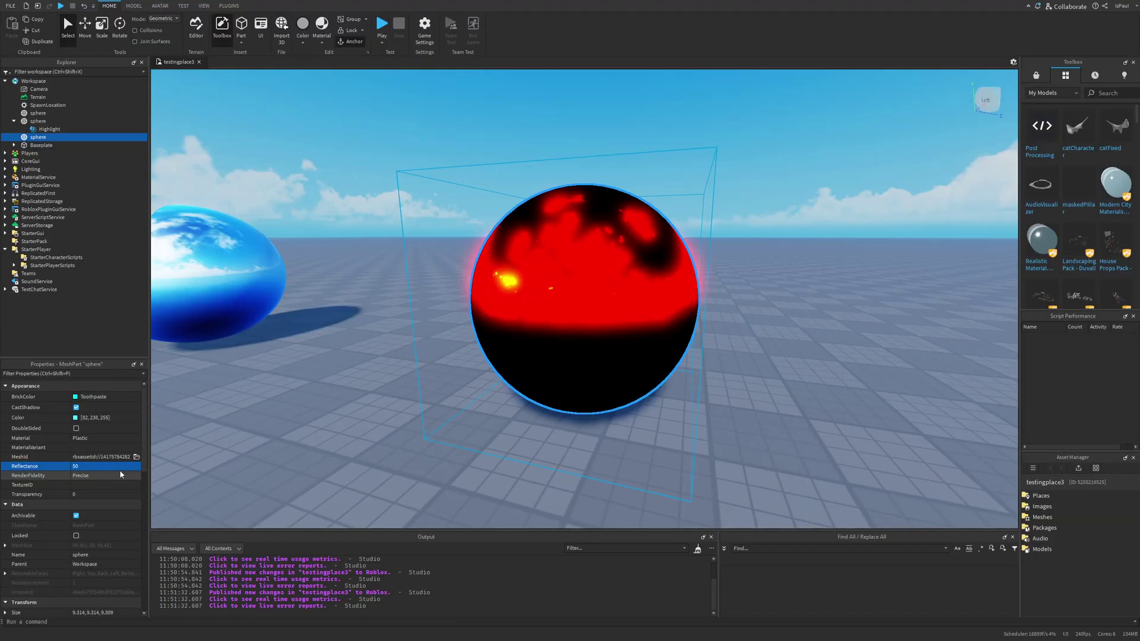
click(925, 317)
right_drag(740, 382, 775, 384)
click(674, 330)
- Change the sphere's Color to a pinkish red, set its Reflectance to 25 and view it from below
click(79, 418)
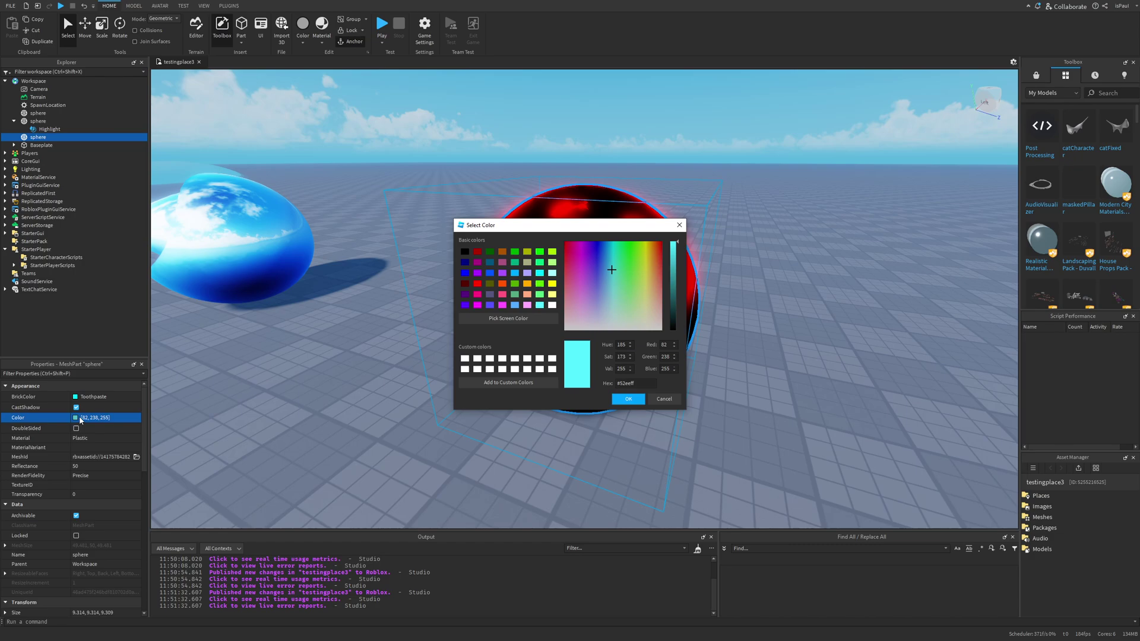
mouse_move(614, 235)
mouse_down()
mouse_move(901, 239)
mouse_move(861, 269)
mouse_move(948, 279)
mouse_move(910, 281)
mouse_up()
click(888, 262)
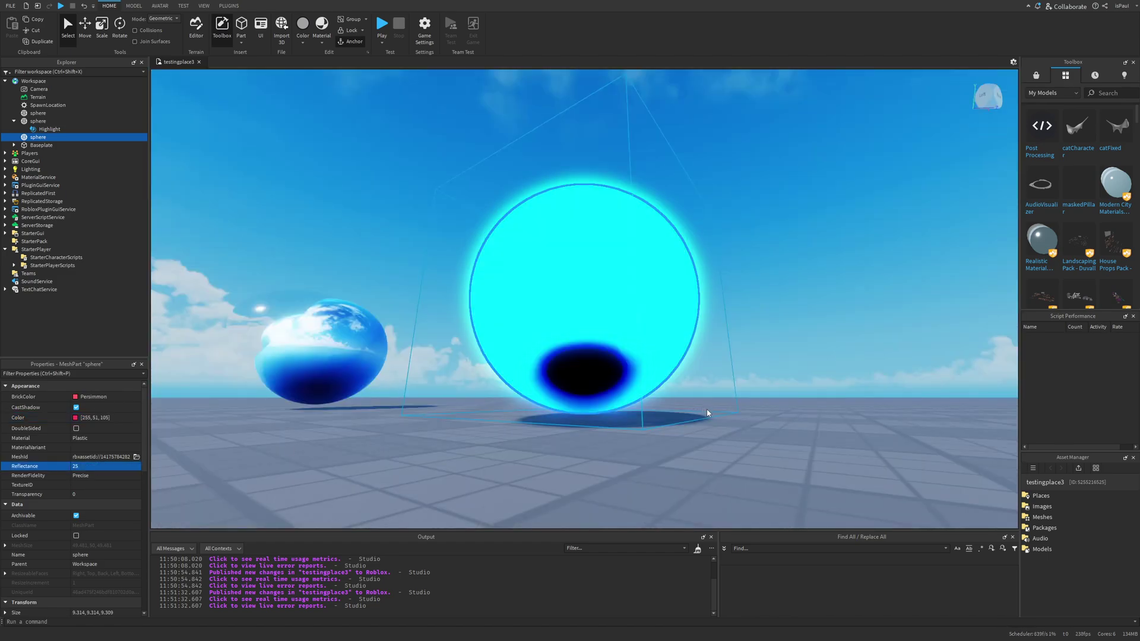
click(721, 362)
mouse_move(721, 356)
right_down()
mouse_move(746, 364)
mouse_move(723, 355)
right_up()
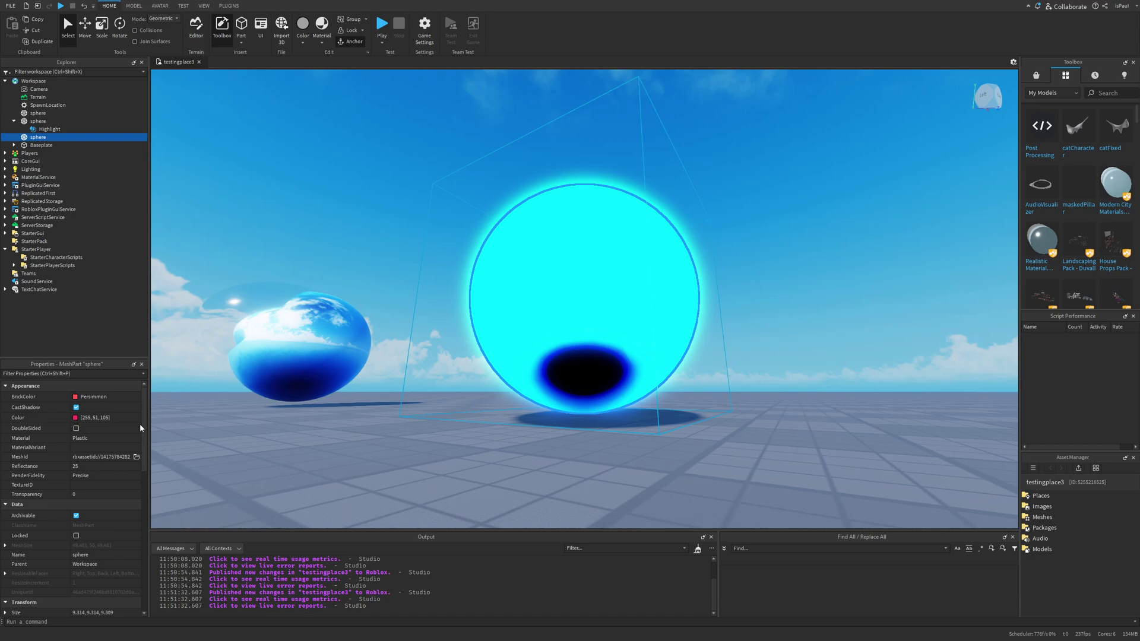
- Set the sphere's Color to [42, 145, 255] and view its reflections from another angle
click(76, 418)
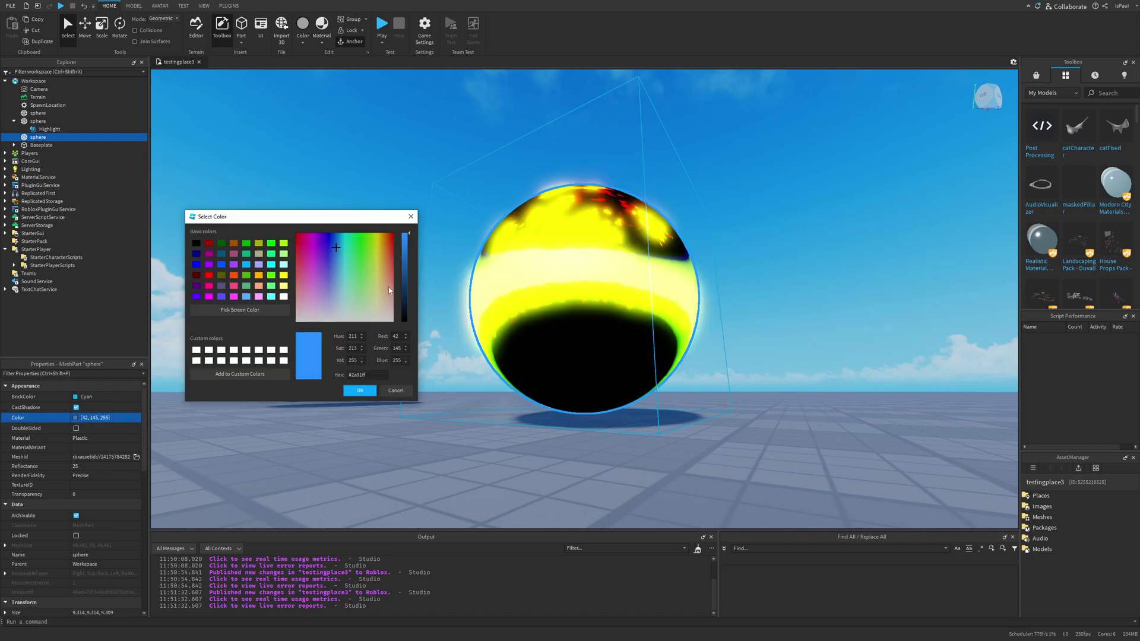
click(357, 393)
click(729, 268)
right_drag(728, 269, 729, 268)
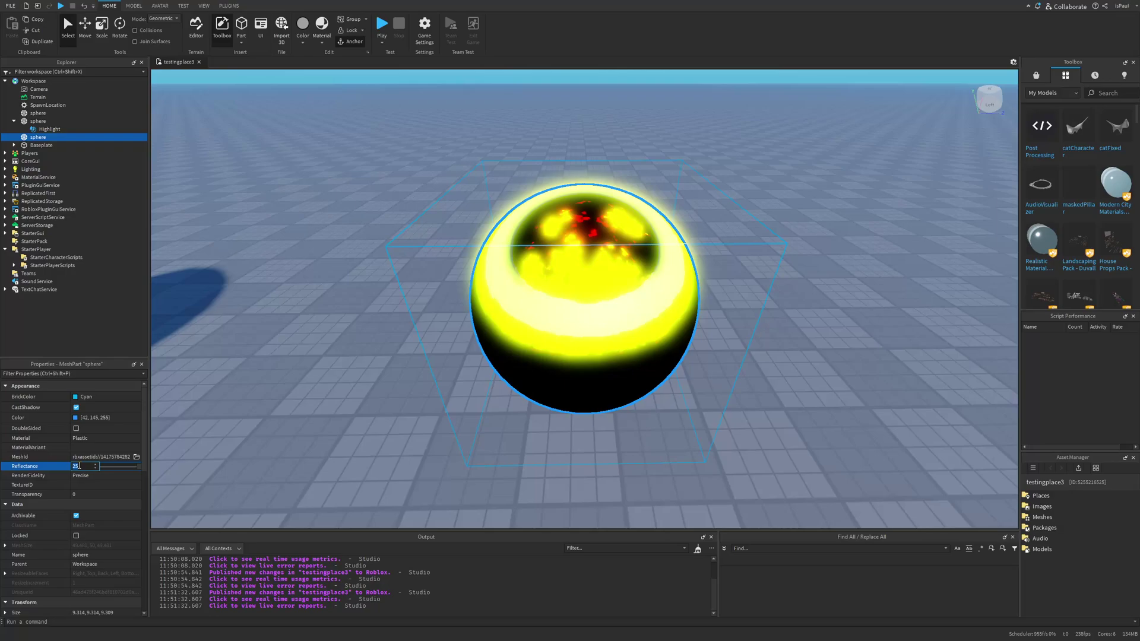
- Raise the sphere's Reflectance to 1000 and further up to 100000000, and try different Color values on it
text(1000)
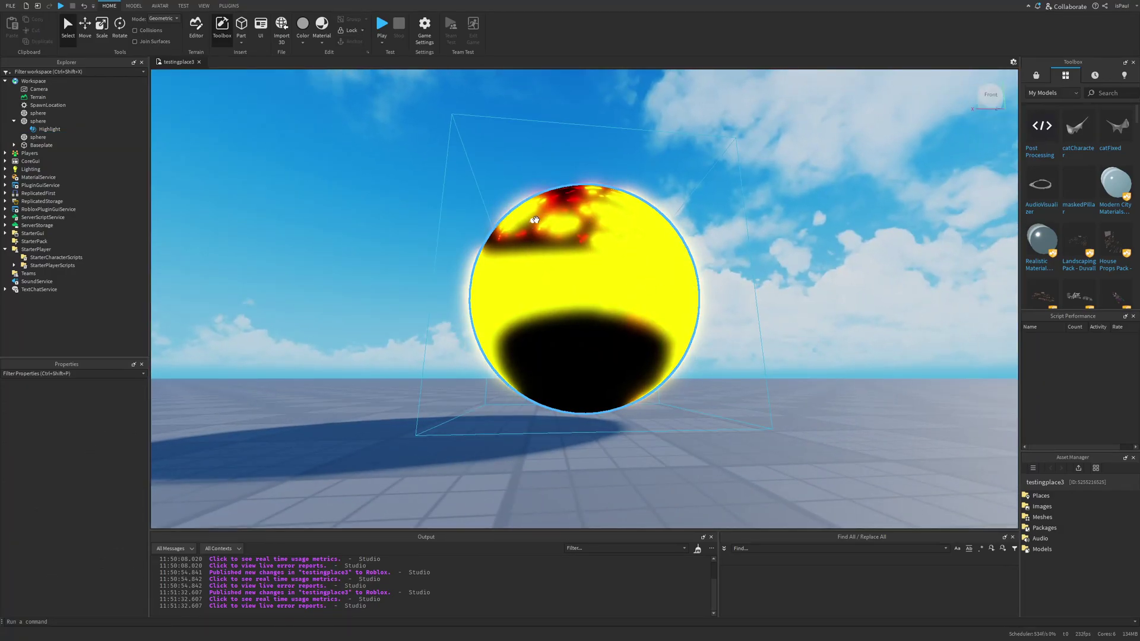
right_drag(799, 281, 799, 281)
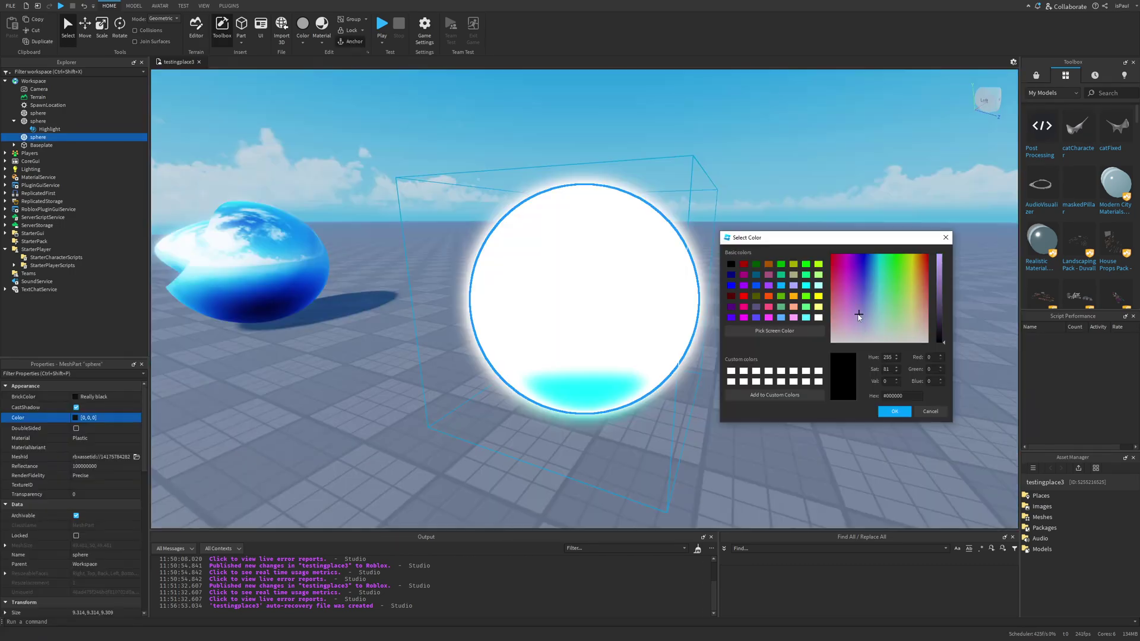
drag(857, 314, 889, 302)
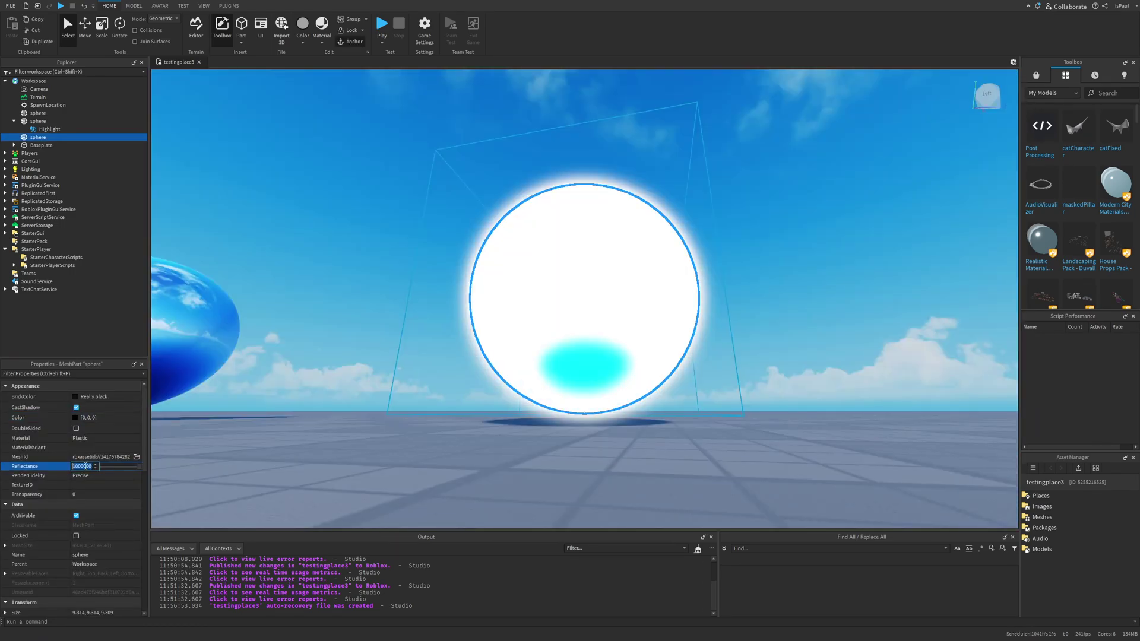
- Lower the sphere's Reflectance to 5 and try other Color values around blue
text(10)
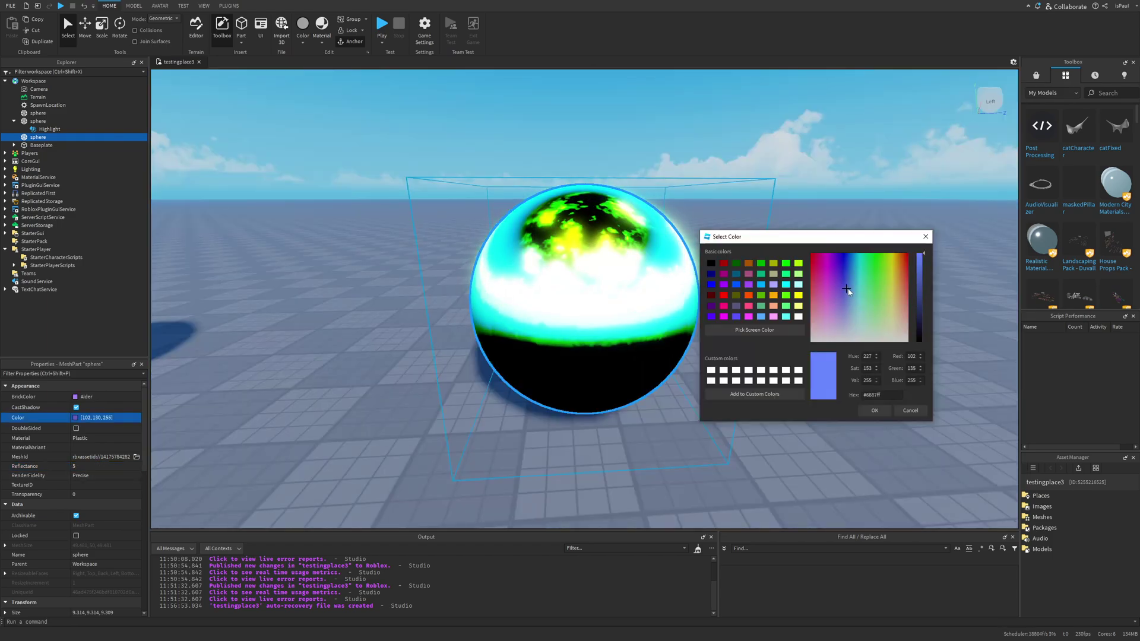
mouse_move(843, 285)
mouse_down()
mouse_move(885, 283)
mouse_move(831, 280)
mouse_move(872, 266)
mouse_move(834, 270)
mouse_move(891, 269)
mouse_move(840, 273)
mouse_move(884, 276)
mouse_move(861, 277)
mouse_up()
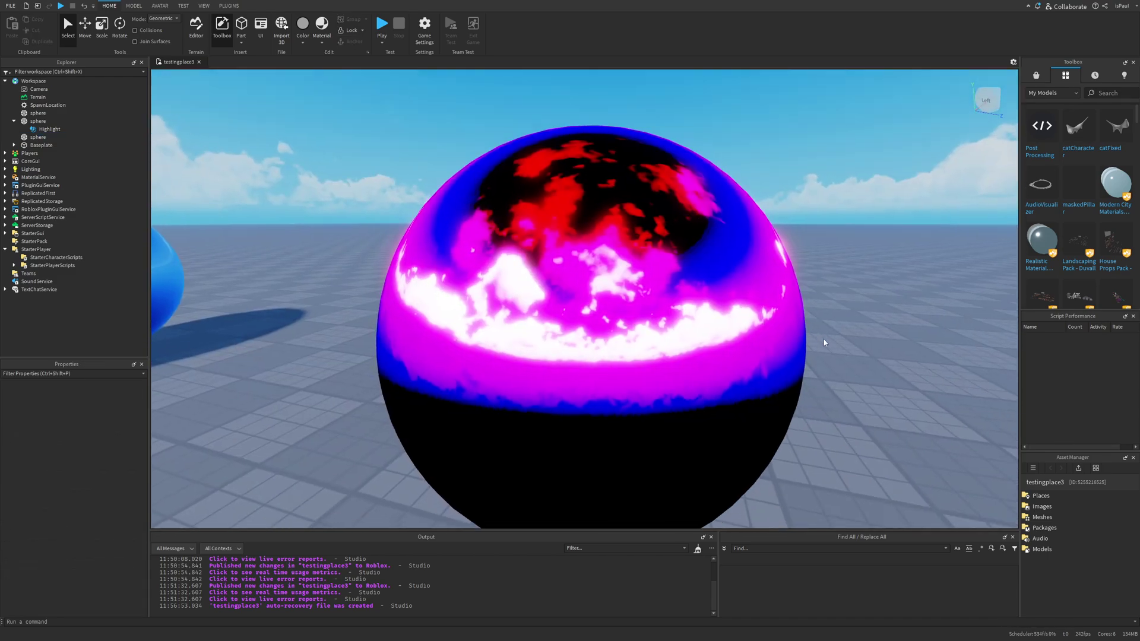
key(s)
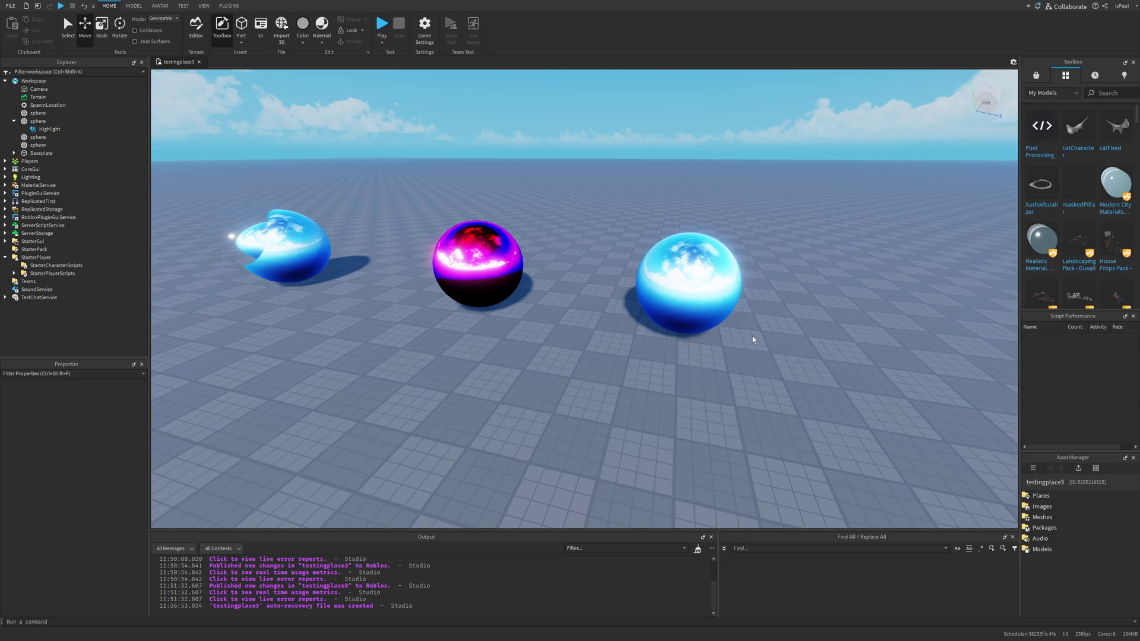
- Select the grey plastic sphere beside the magenta one and set its Reflectance to -10
key(w)
key(d)
right_drag(806, 336, 720, 271)
click(720, 272)
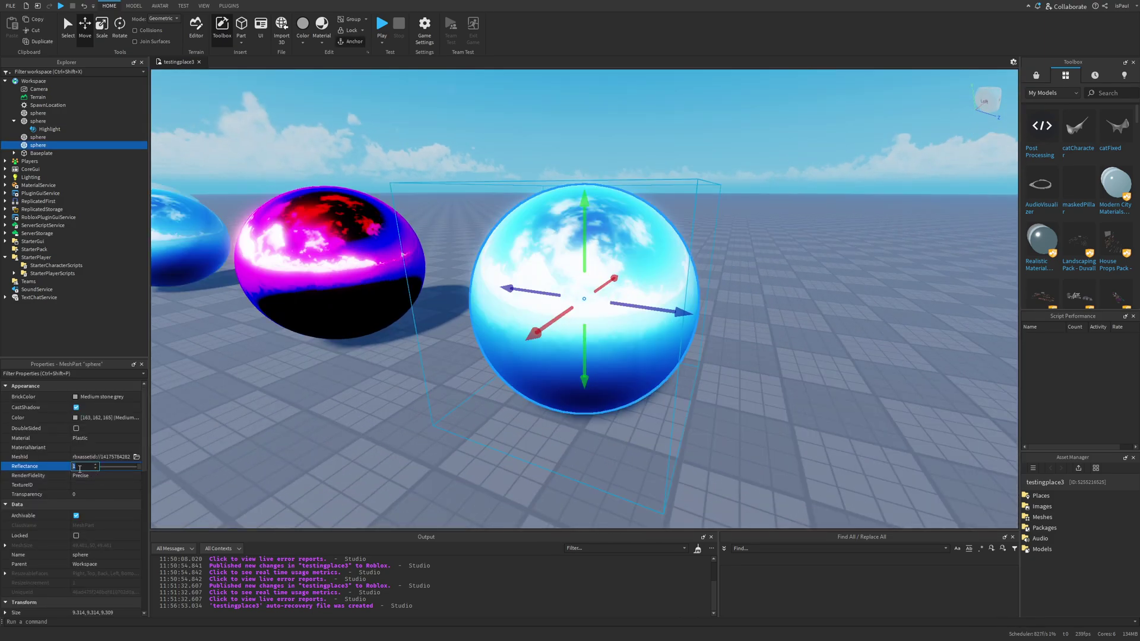
text(-)
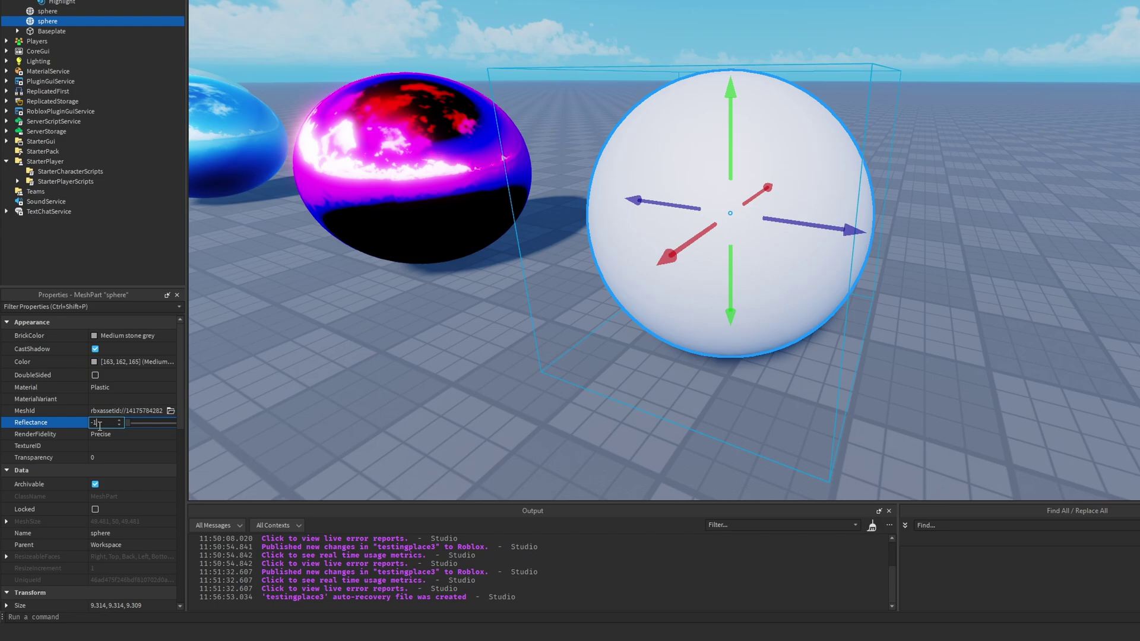
- Change the selected sphere's Material to Glass
scroll(120, 397, up, 4)
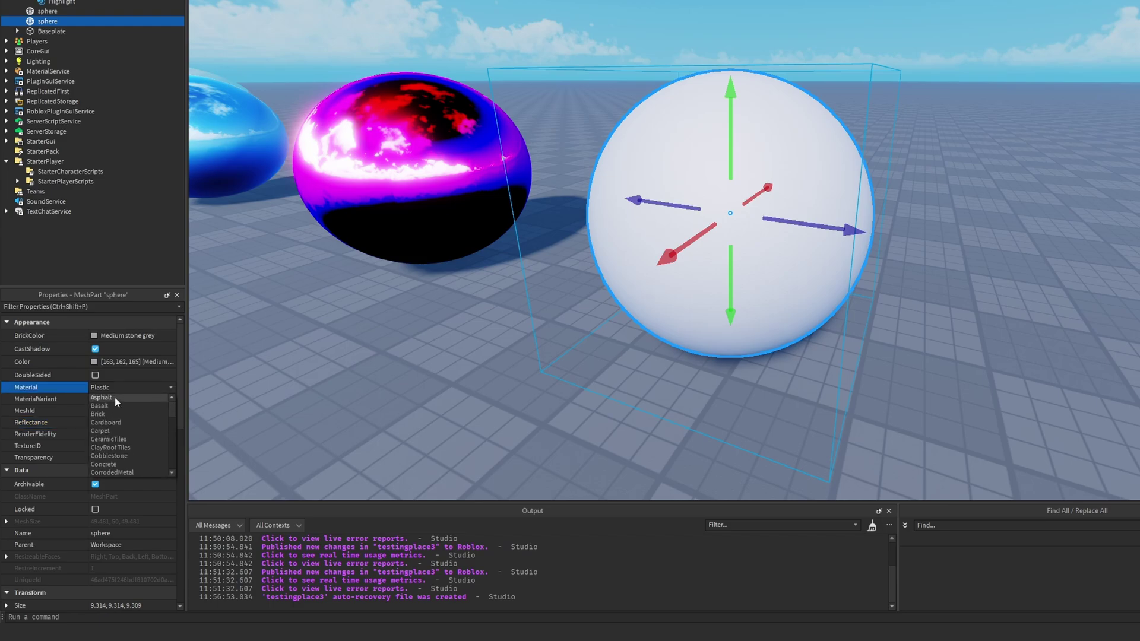
scroll(115, 397, down, 1)
click(115, 398)
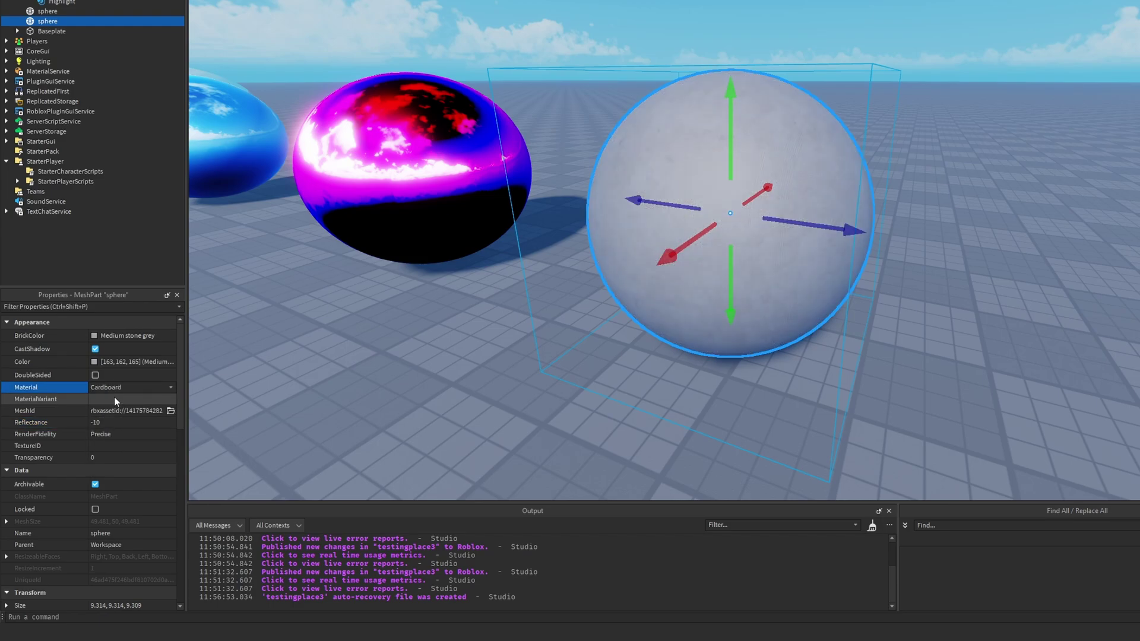
key(Down)
key(Down)
key(Down)
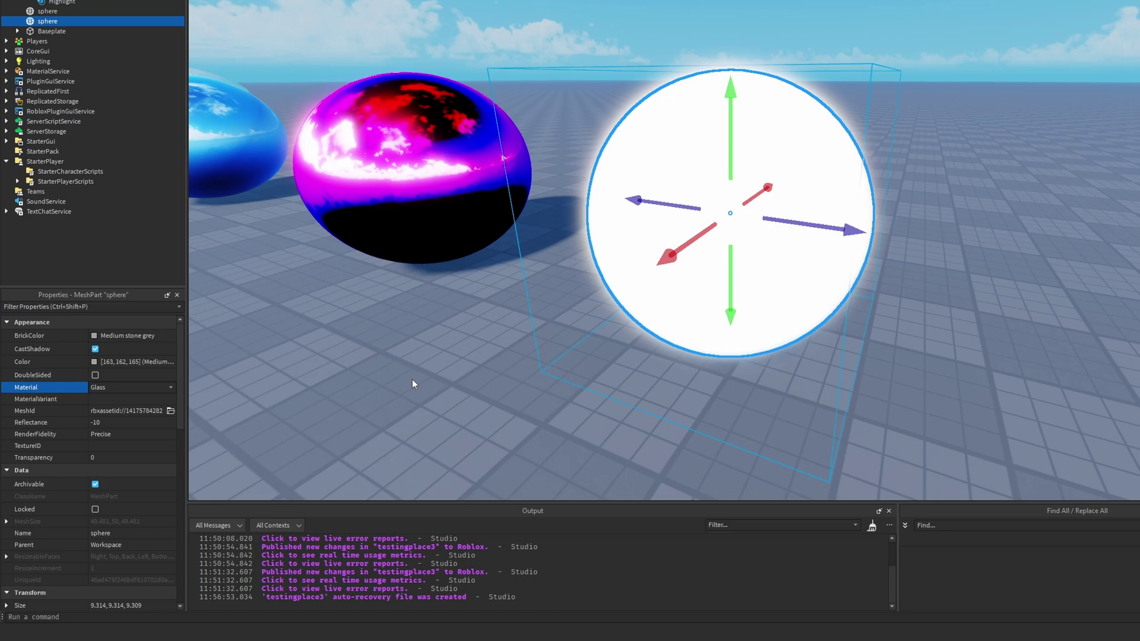
- Examine how the glass sphere with negative Reflectance looks up close, from a distance and from other angles
click(412, 379)
click(782, 259)
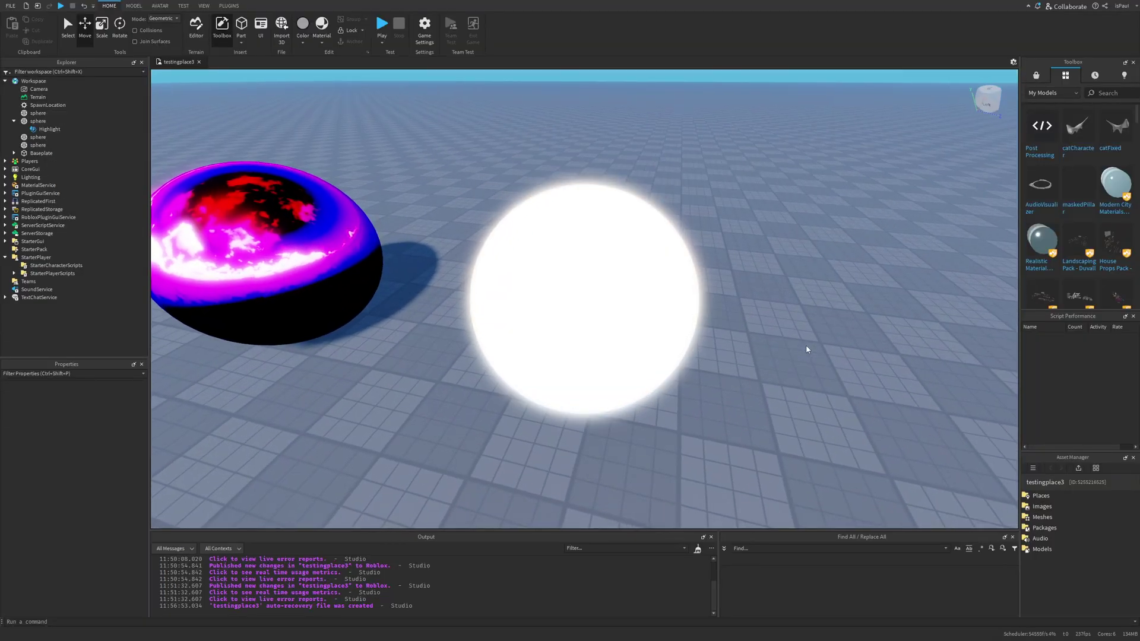
right_drag(806, 345, 766, 361)
scroll(808, 357, down, 5)
key(d)
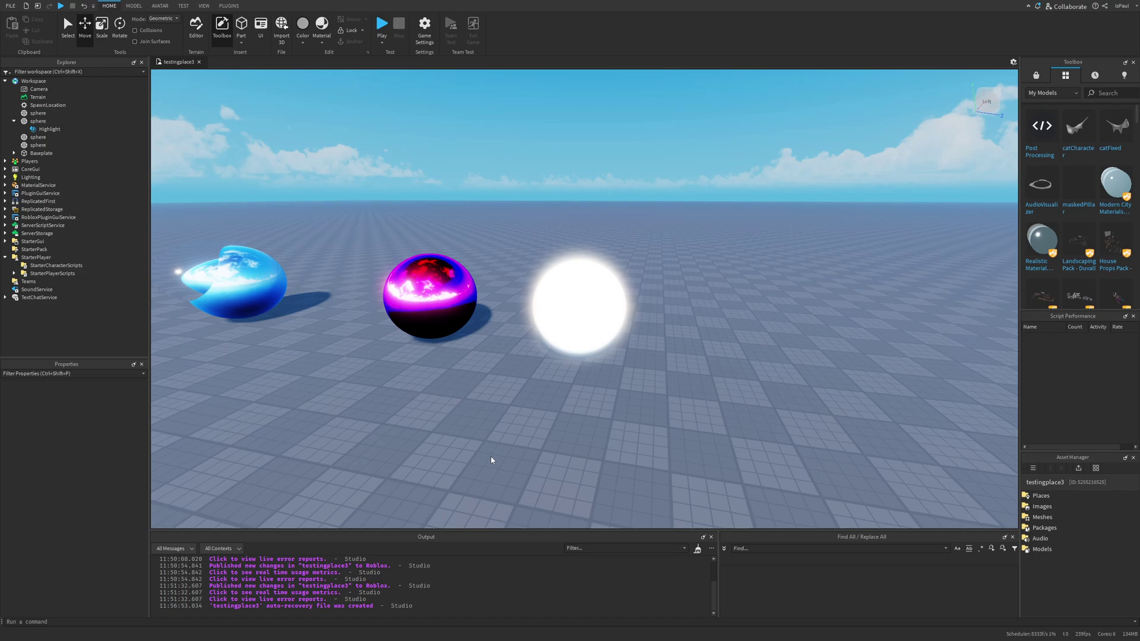
right_drag(588, 357, 724, 372)
scroll(725, 372, up, 8)
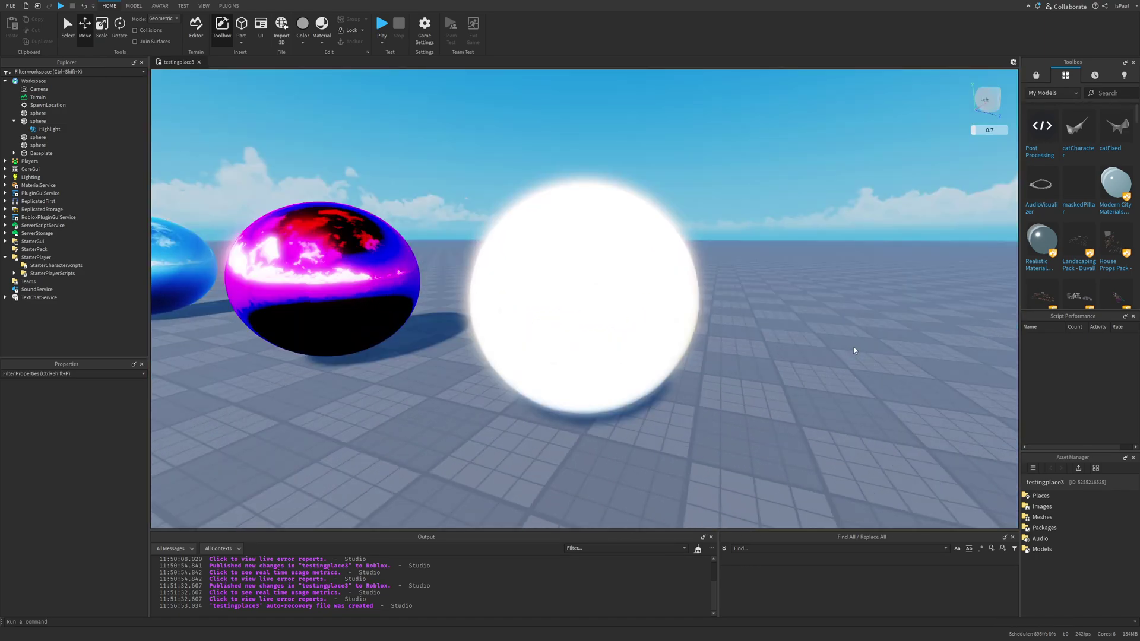
mouse_move(844, 336)
right_down()
mouse_move(814, 330)
mouse_move(828, 333)
right_up()
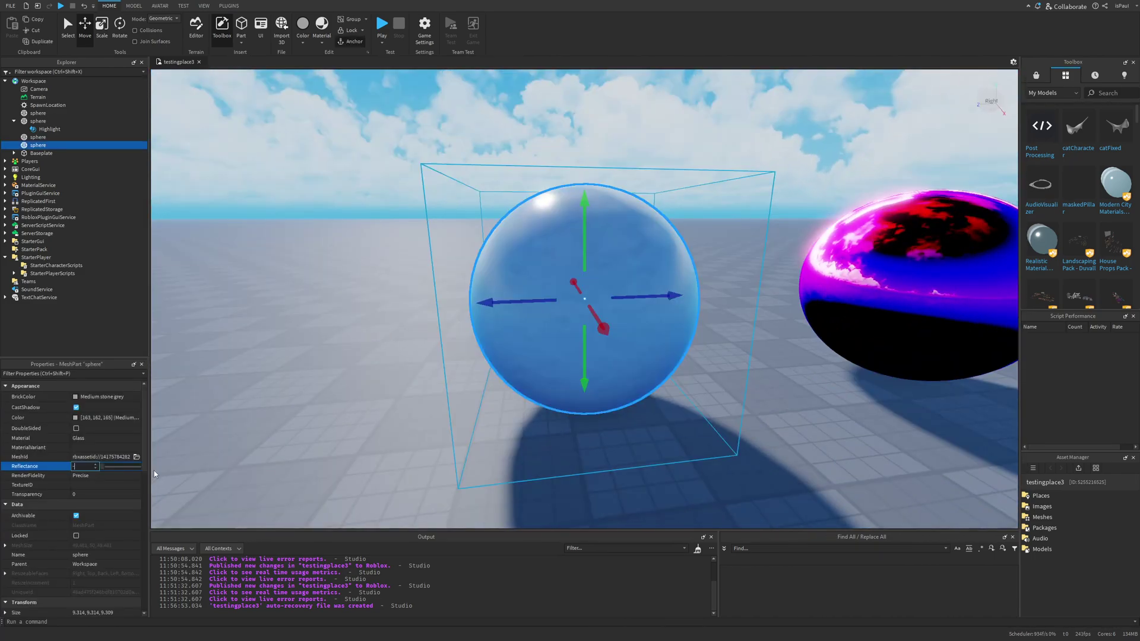
- Set the glass sphere's Reflectance to a small negative value and view its surface
text(-1)
key(Return)
click(791, 355)
right_drag(792, 355, 792, 352)
key(w)
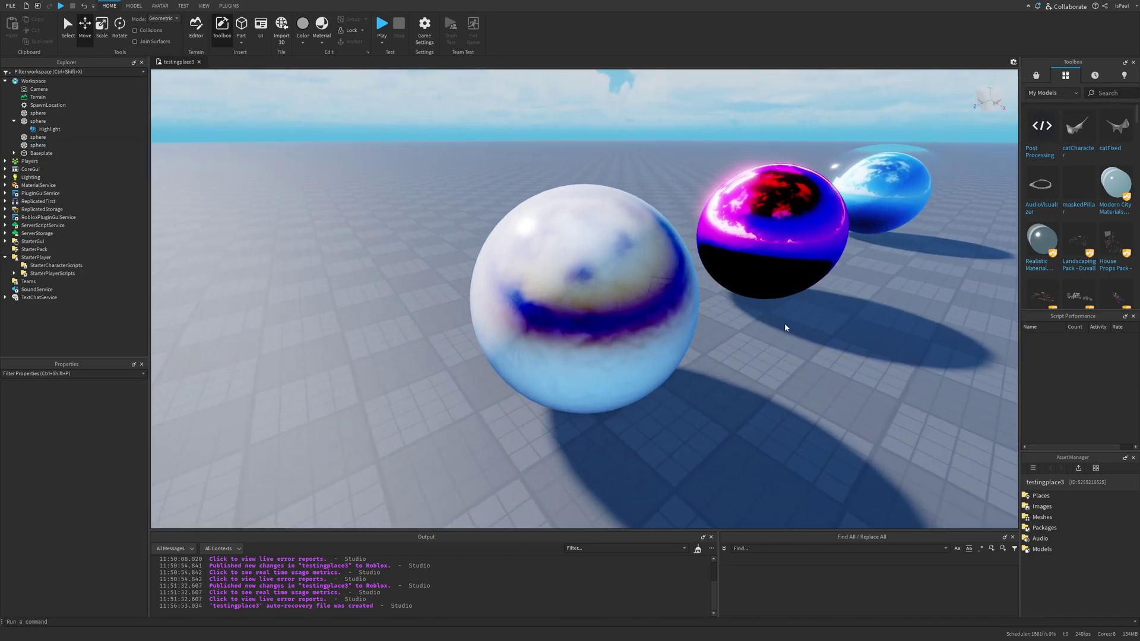
- Examine the glass sphere's inverted reflections from several angles and compare them with the magenta sphere
right_drag(784, 357, 784, 357)
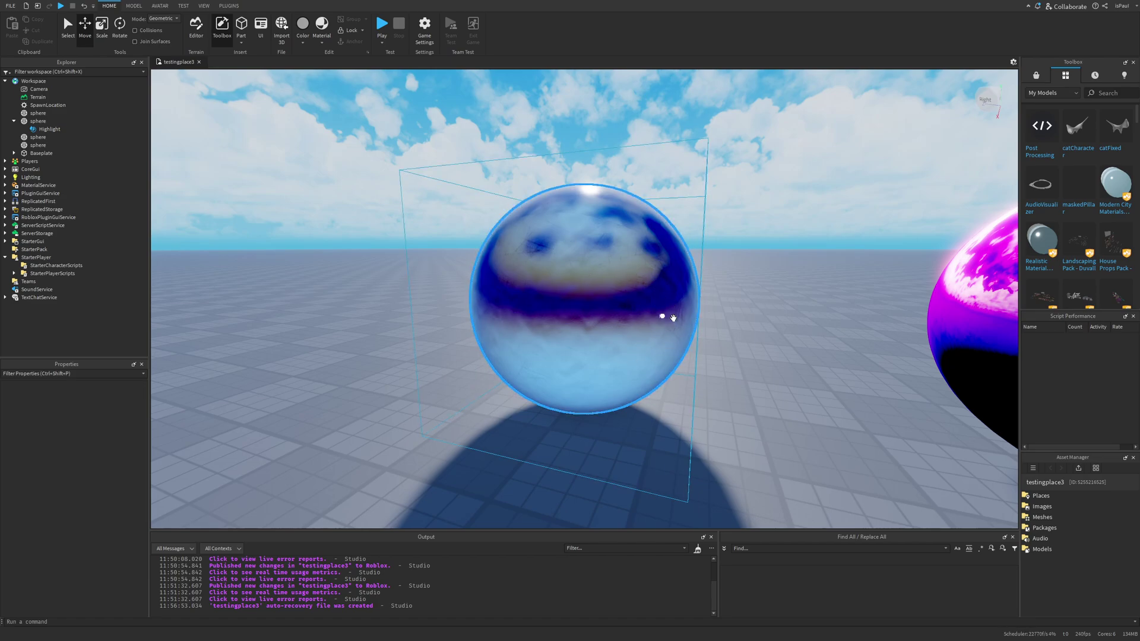
click(616, 326)
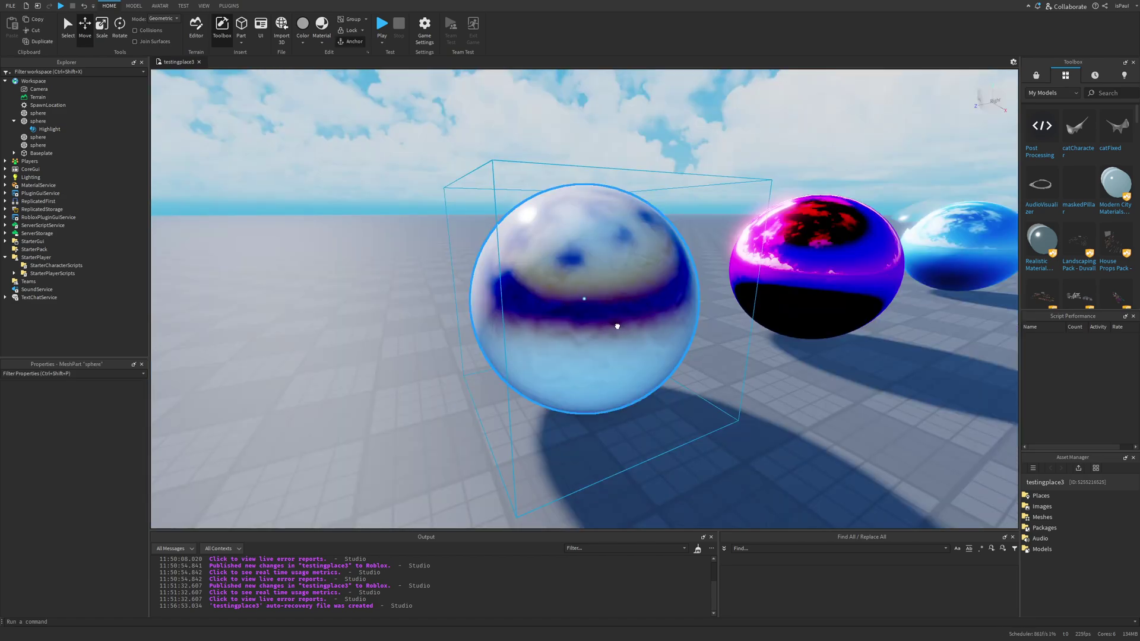
right_drag(822, 395, 821, 395)
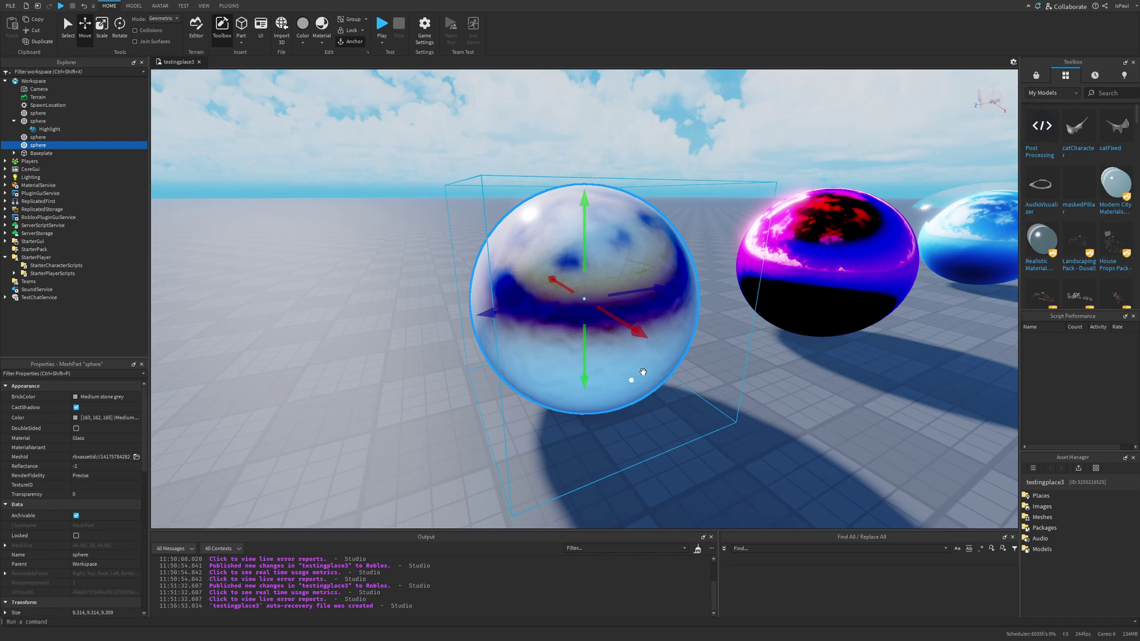
click(707, 334)
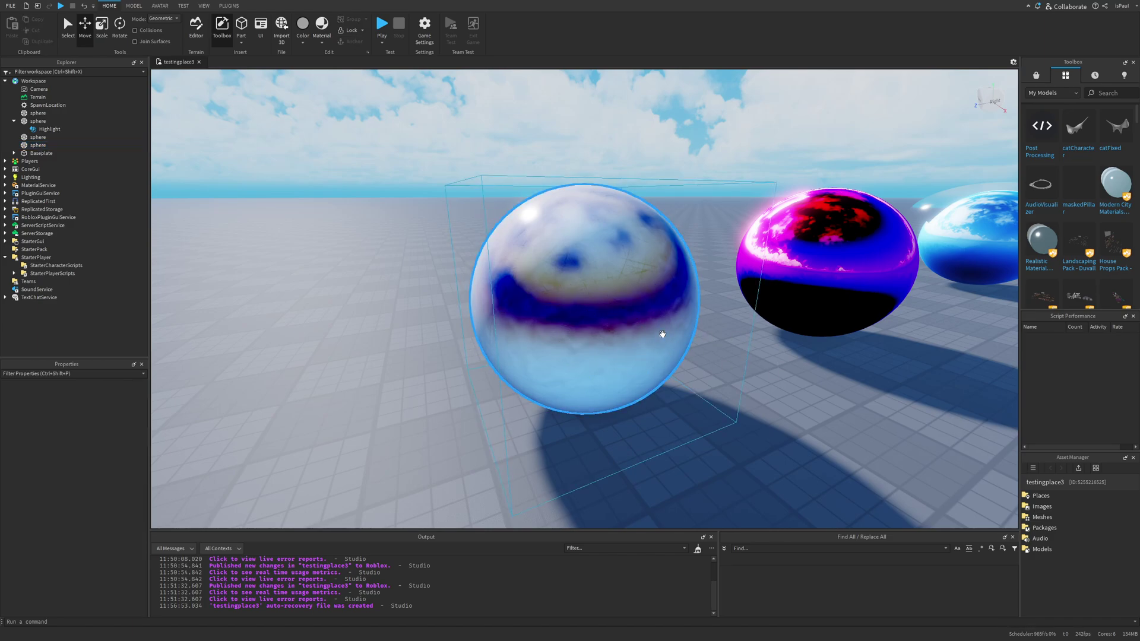
right_drag(663, 334, 633, 335)
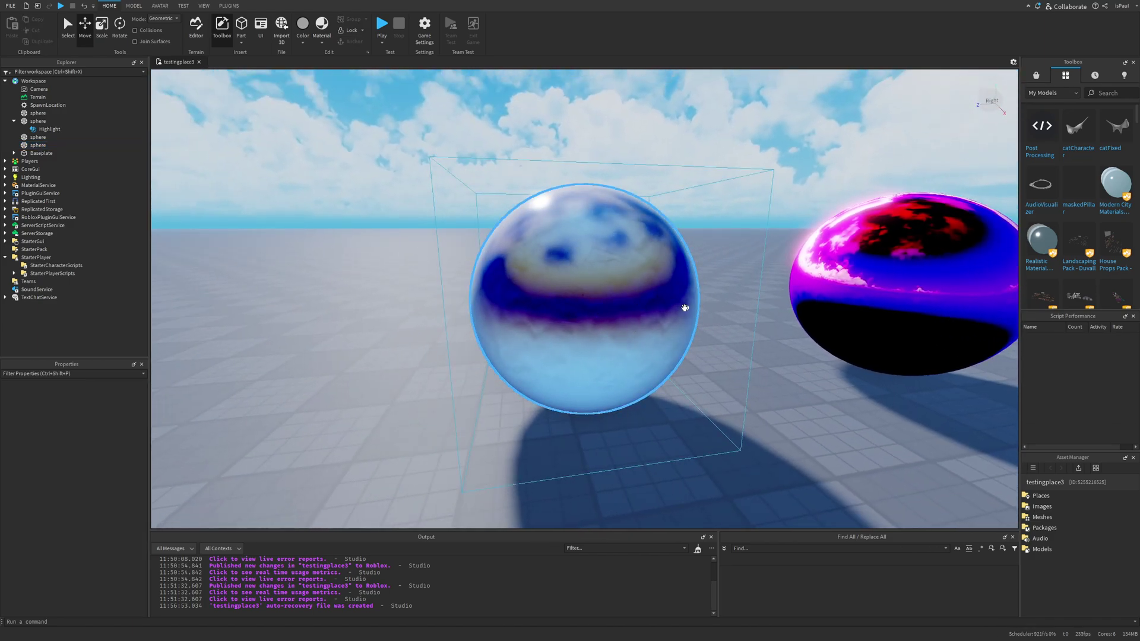
right_drag(685, 308, 803, 369)
click(803, 369)
key(d)
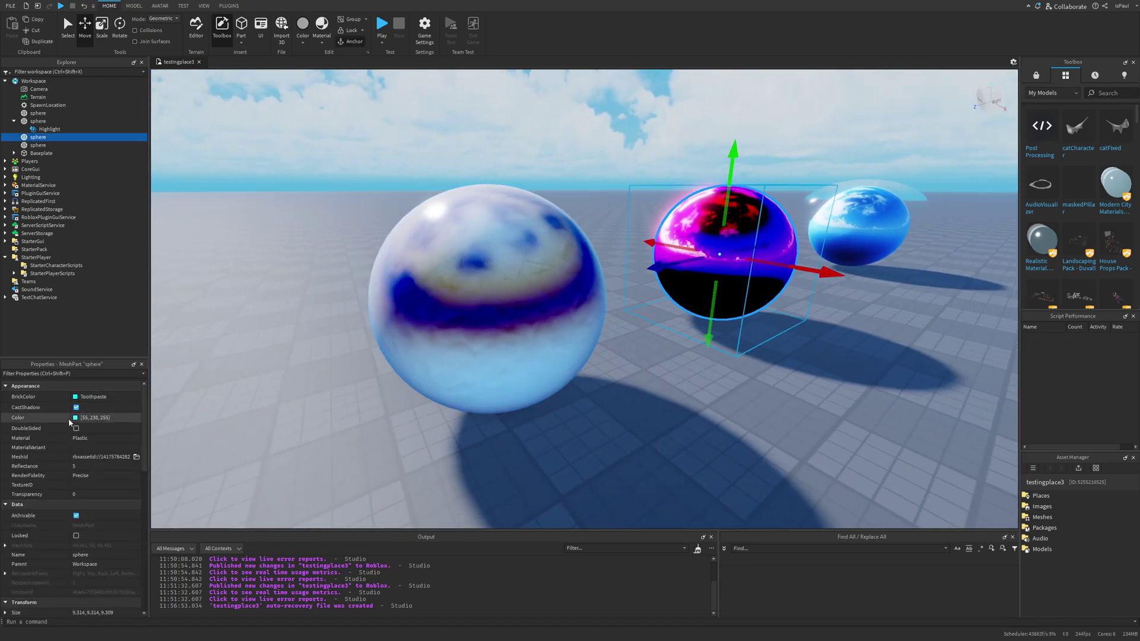
- Set the glass sphere's Color to dark red [165, 0, 3] and view its reflections
click(74, 418)
drag(596, 262, 393, 226)
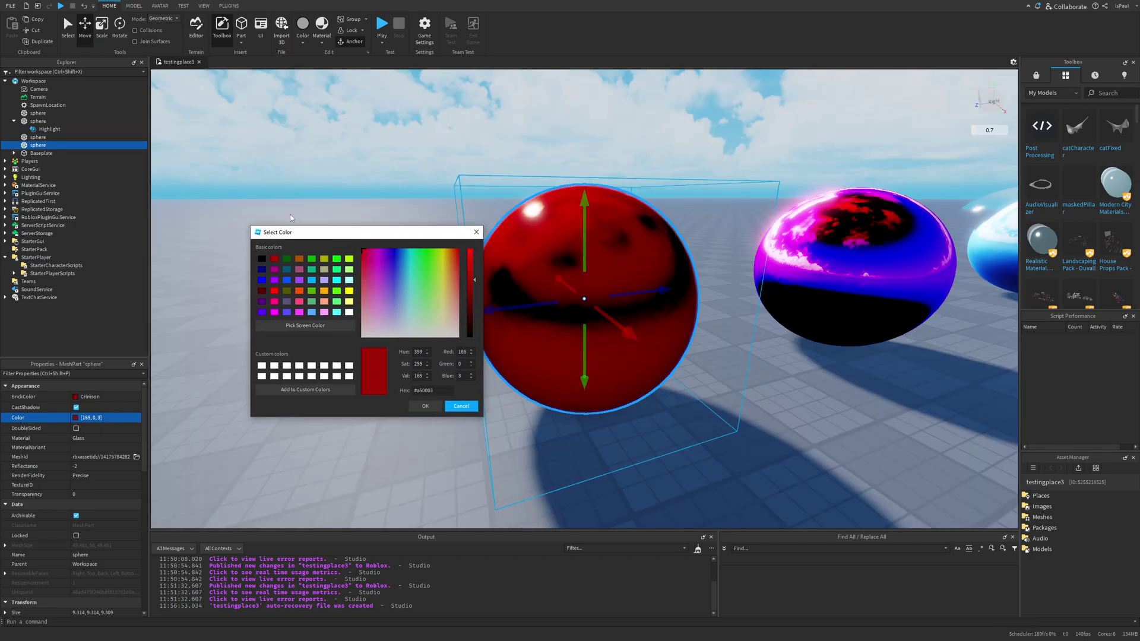
click(427, 406)
right_drag(771, 398, 728, 355)
click(724, 369)
- Set the dark red glass sphere's Reflectance to 100 and view it from another angle
click(642, 363)
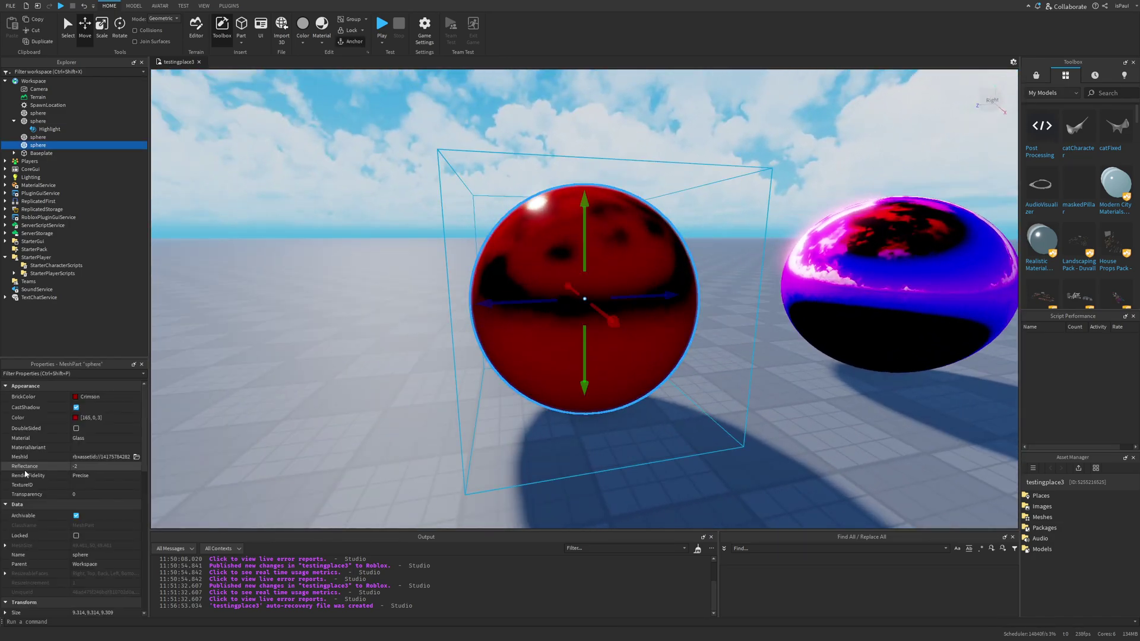
click(98, 465)
text(100)
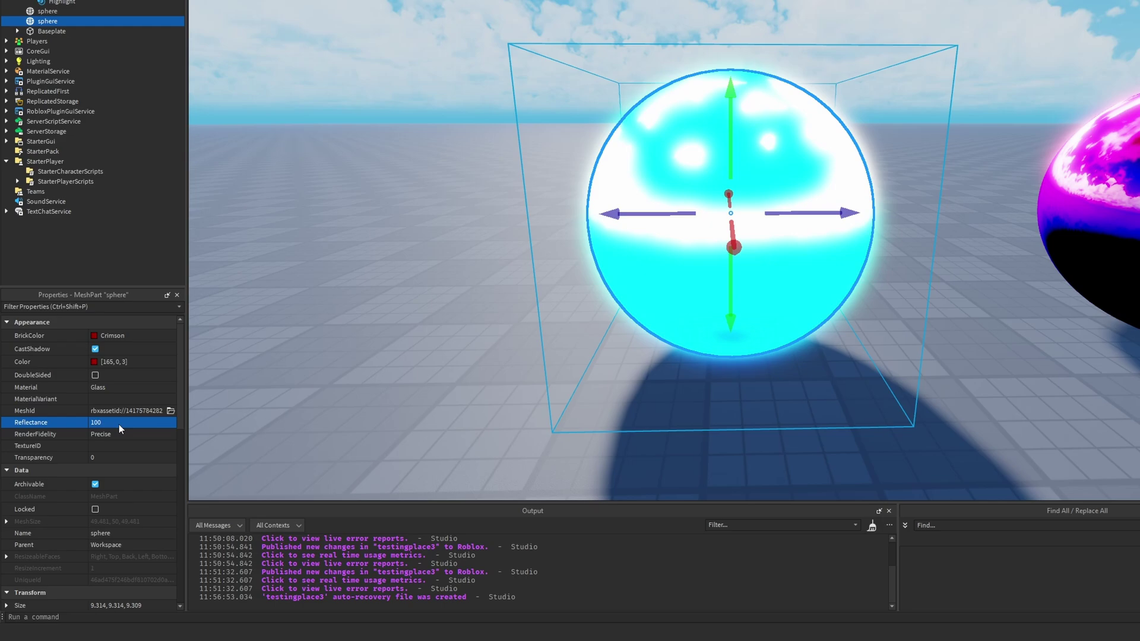
right_drag(821, 343, 754, 261)
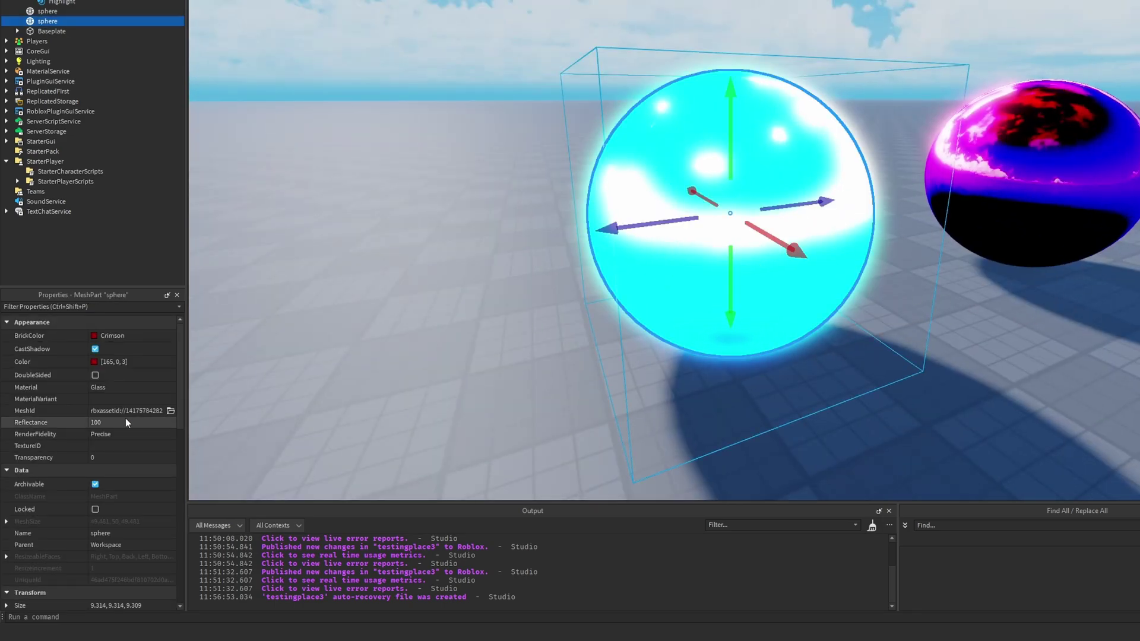
- Set the dark red glass sphere's Reflectance to -100
text(-100)
key(Return)
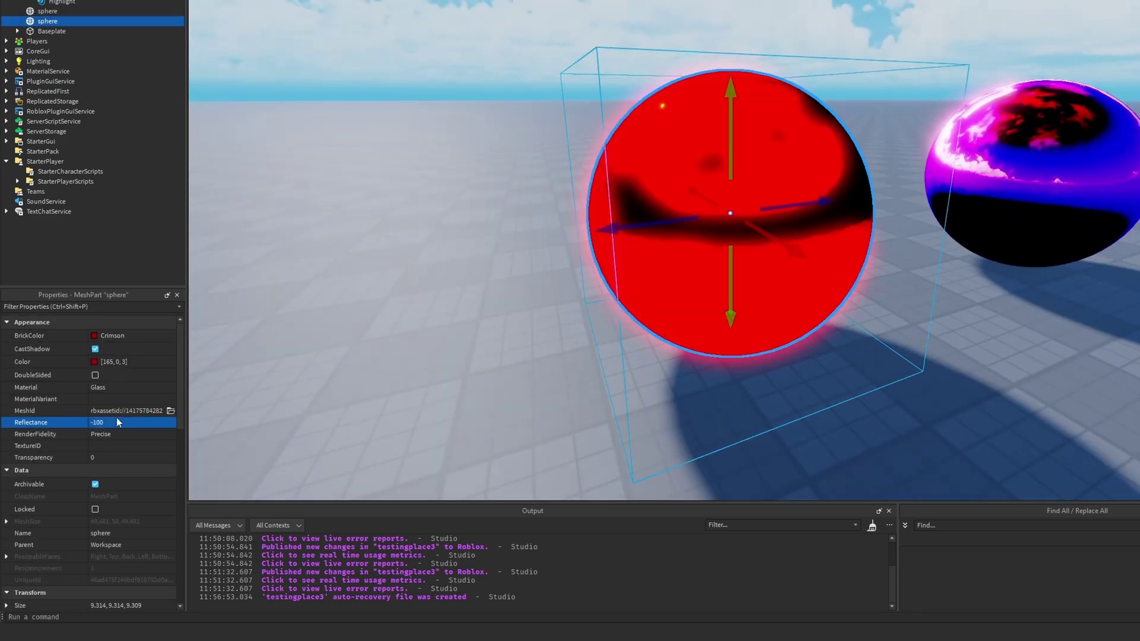
click(489, 362)
- Examine the red sphere's reflections from outside and inside, and compare the row of reflective spheres
right_drag(942, 304, 981, 281)
right_drag(784, 353, 809, 334)
scroll(783, 353, up, 5)
scroll(783, 352, down, 4)
scroll(809, 335, up, 5)
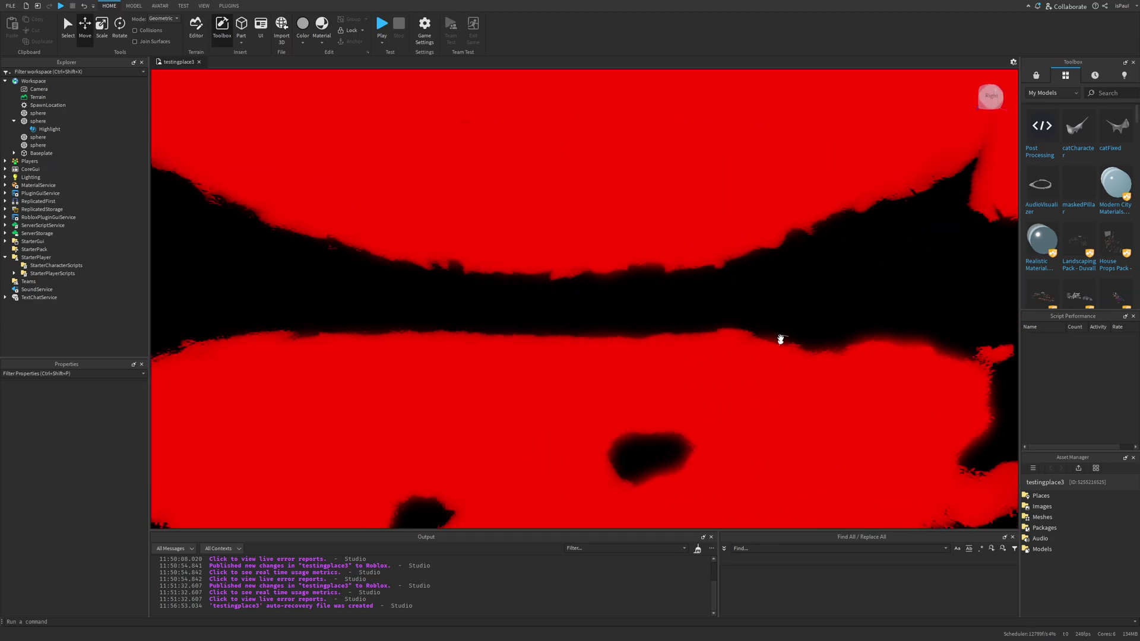
drag(781, 338, 494, 310)
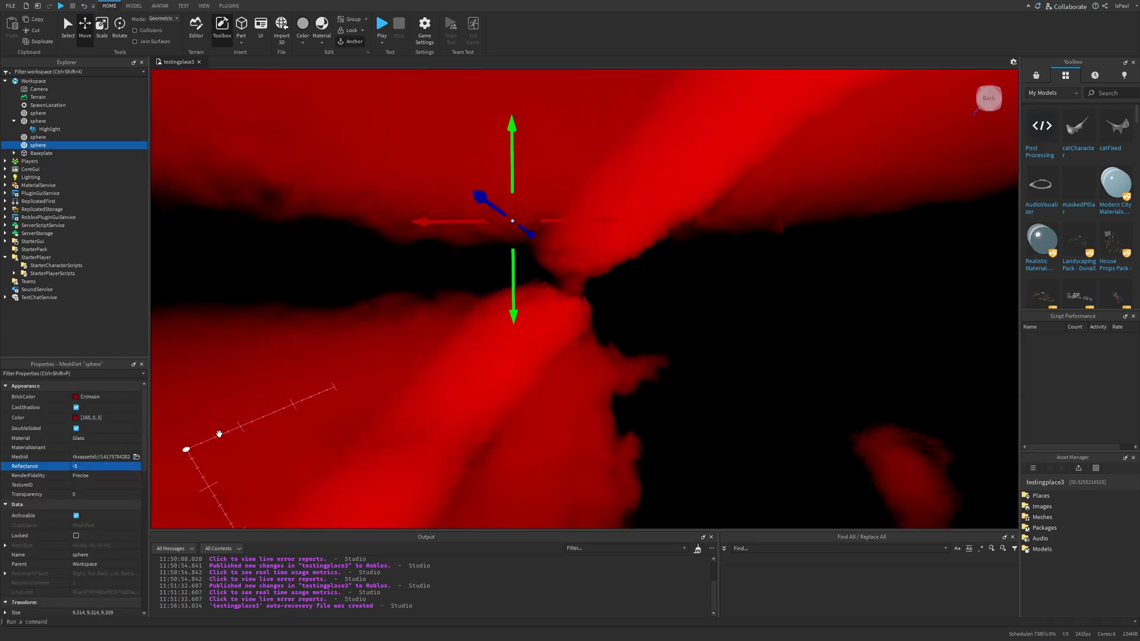
right_drag(494, 310, 491, 305)
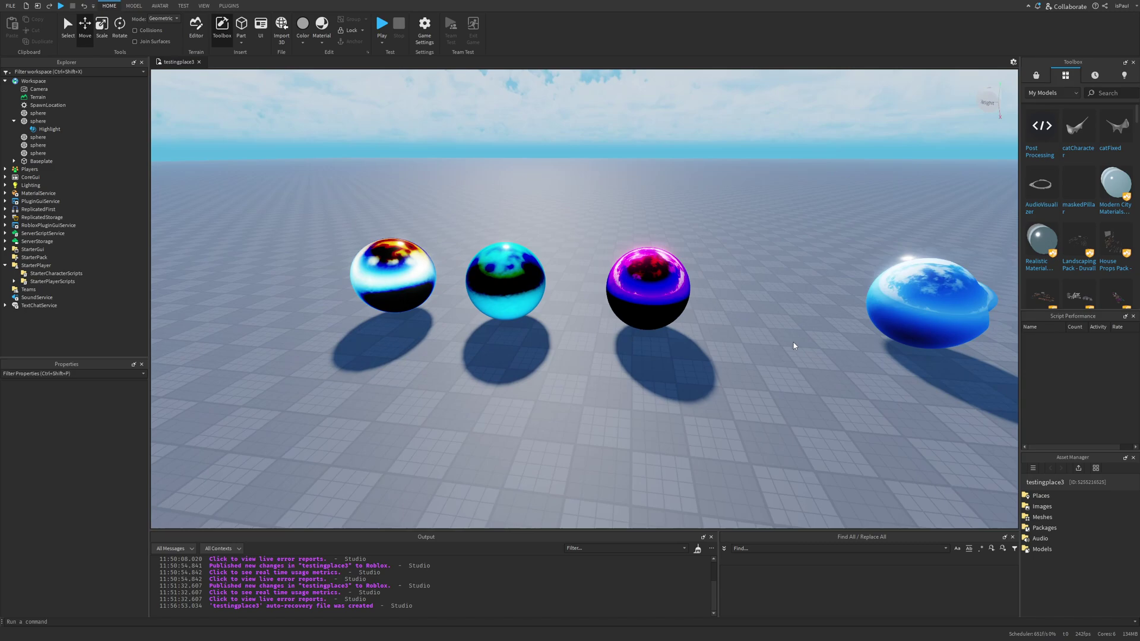
mouse_move(794, 343)
right_down()
mouse_move(827, 356)
mouse_move(824, 373)
mouse_move(784, 346)
right_up()
key(w)
key(s)
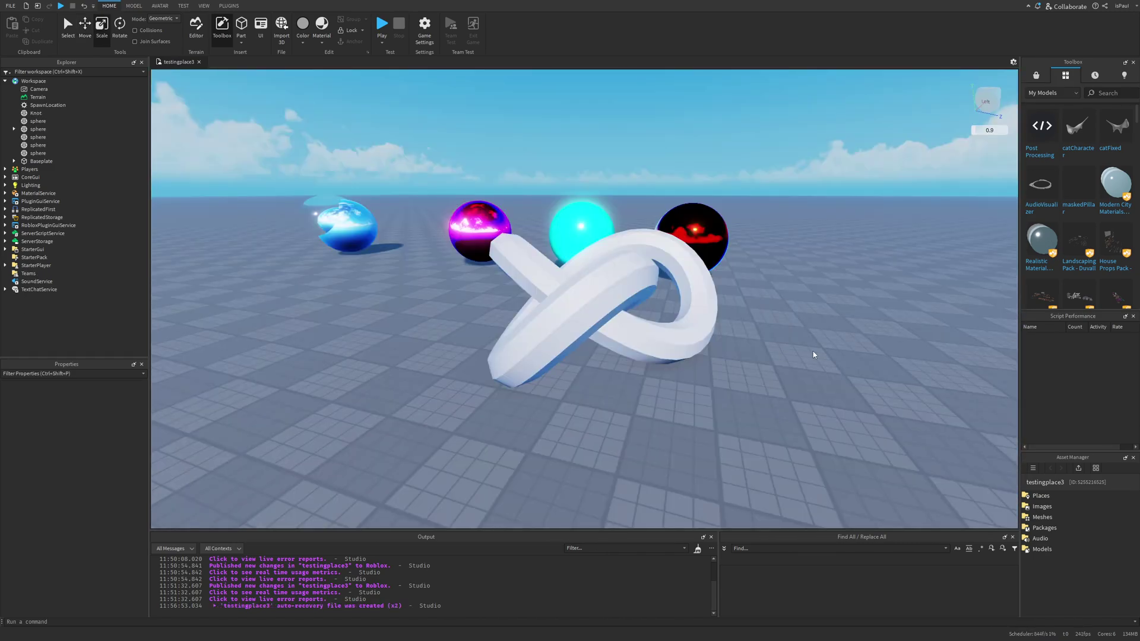
- Select the white Knot mesh in front of the spheres and set its Reflectance to 1
scroll(680, 330, up, 5)
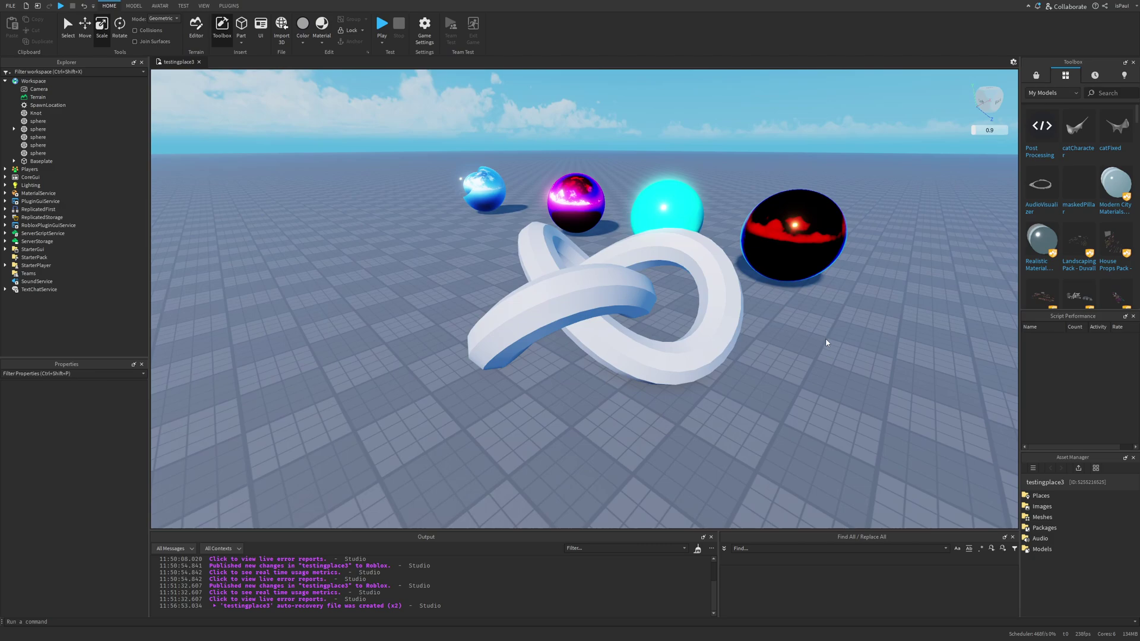
right_drag(840, 377, 766, 371)
key(ctrl+1)
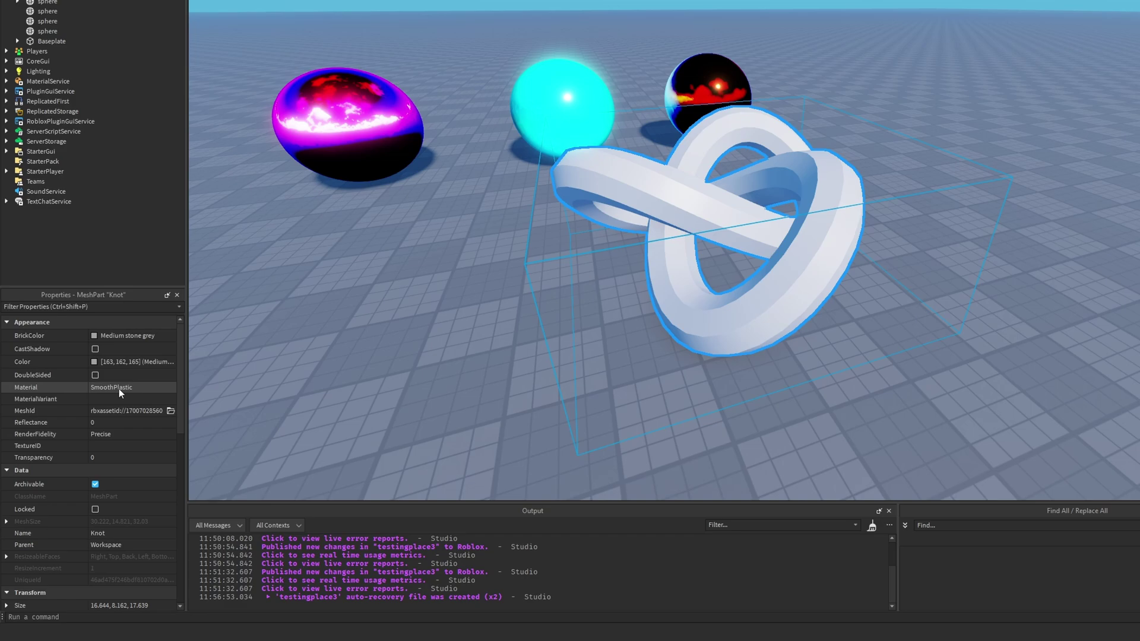
click(102, 423)
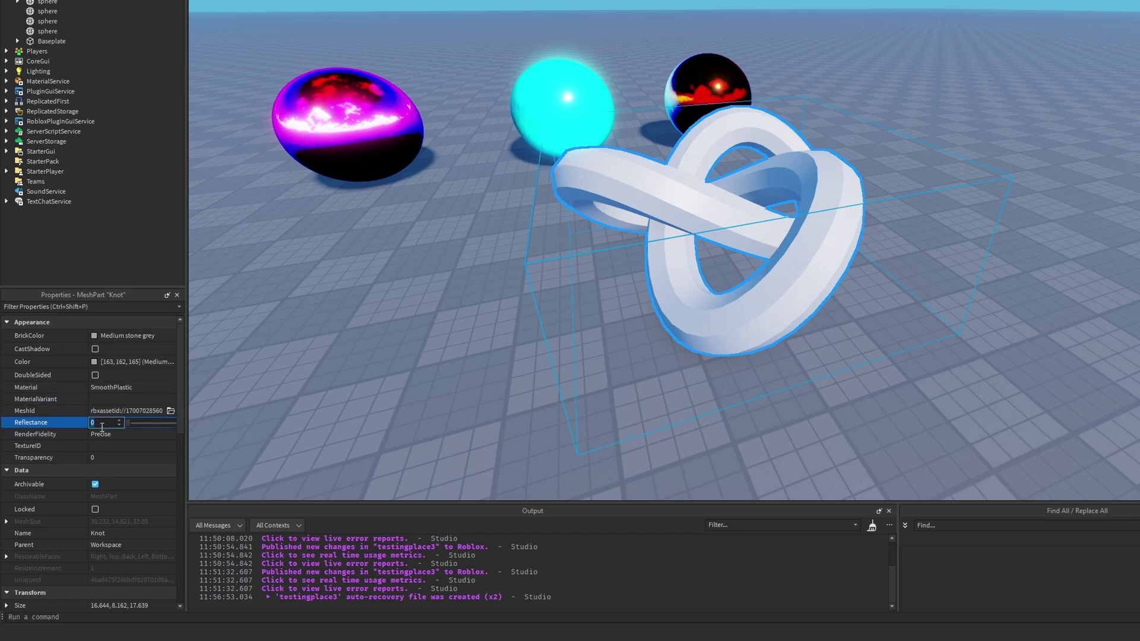
text(1)
key(Return)
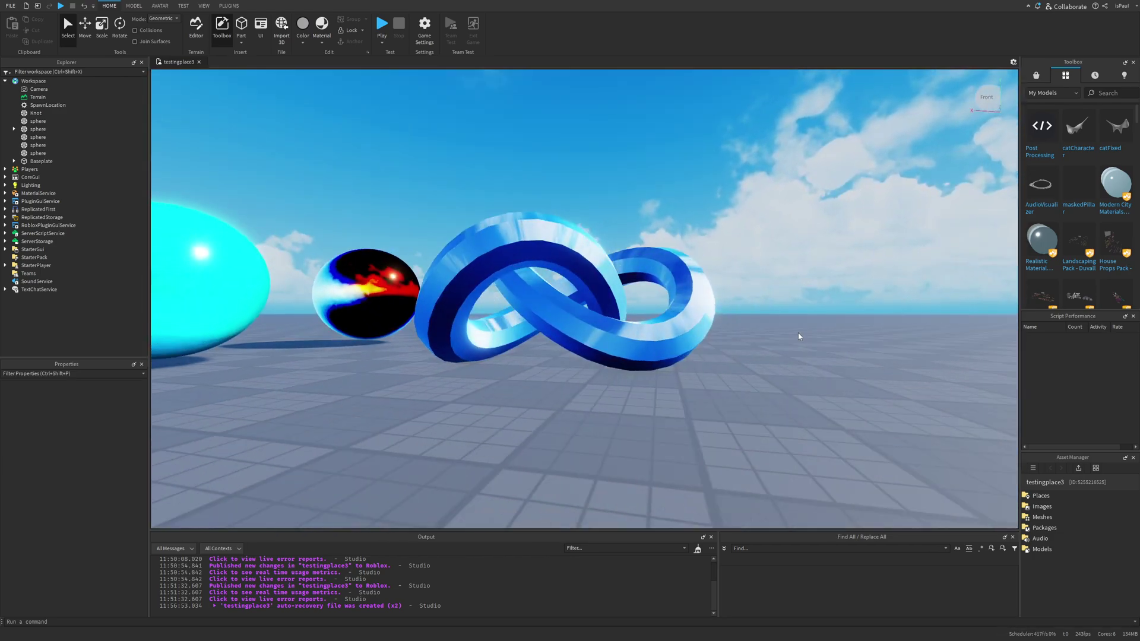
- Set the Knot mesh's Reflectance to 5 and view it from different angles
right_drag(798, 334, 798, 333)
right_drag(619, 363, 618, 363)
click(618, 363)
right_drag(687, 413, 686, 413)
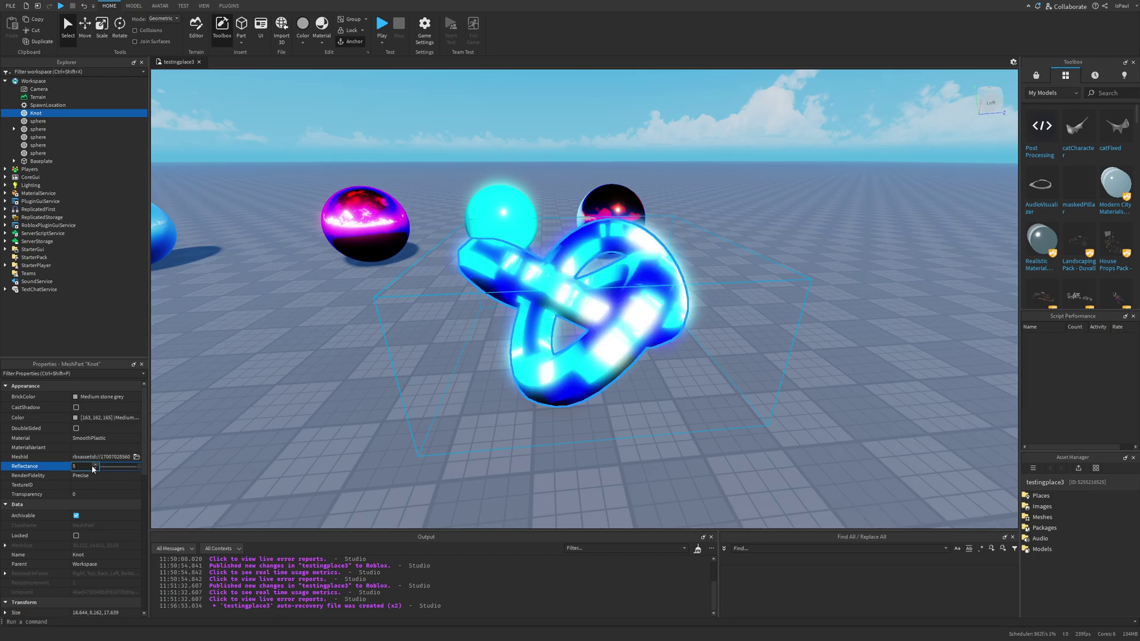
click(815, 348)
mouse_move(815, 348)
right_down()
mouse_move(776, 315)
mouse_move(743, 316)
mouse_move(790, 314)
mouse_move(857, 347)
mouse_move(811, 369)
right_up()
- Change the Knot mesh's Material from SmoothPlastic to Glass
click(119, 391)
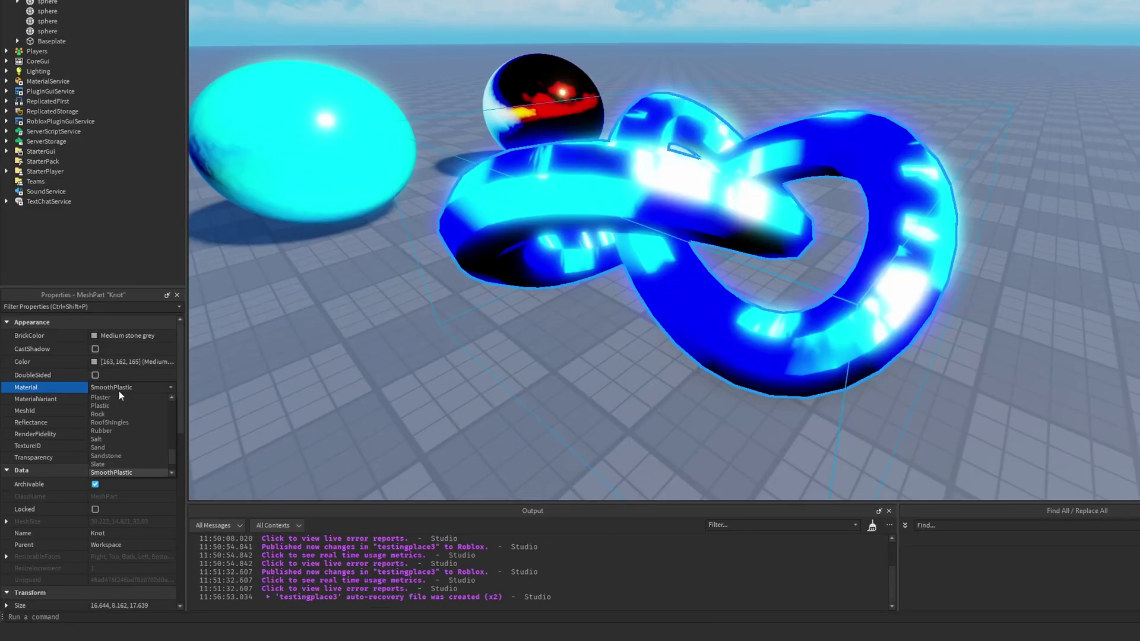
key(g)
key(Down)
key(Return)
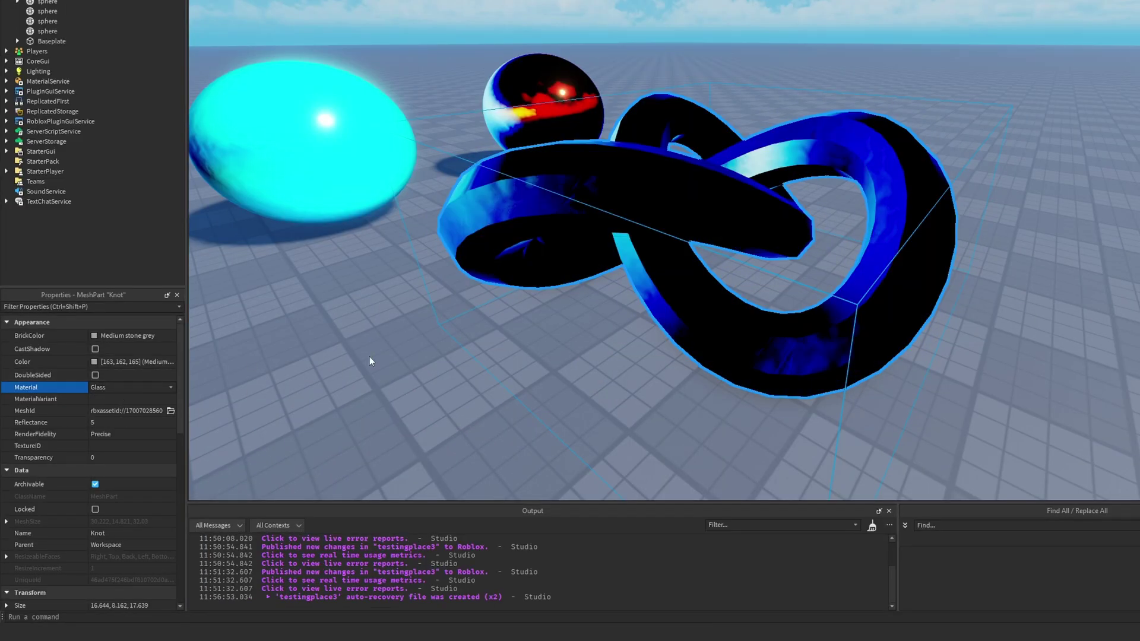
- Set the Knot mesh's Color to white [255, 255, 255] and view its reflections from different sides
click(94, 362)
drag(499, 159, 496, 134)
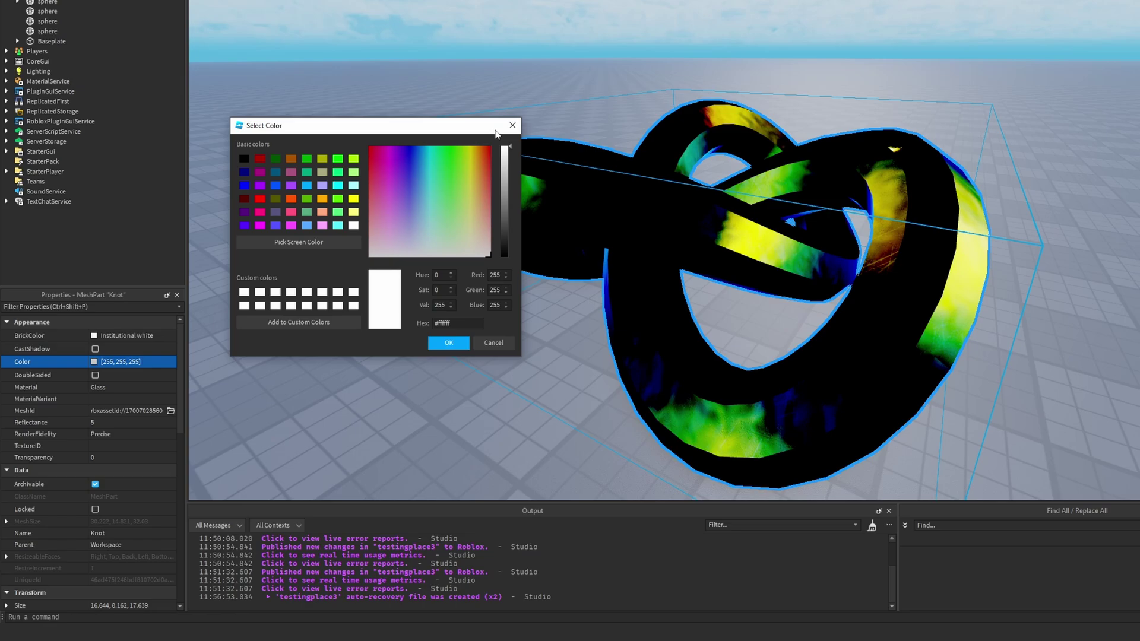
click(459, 341)
click(612, 355)
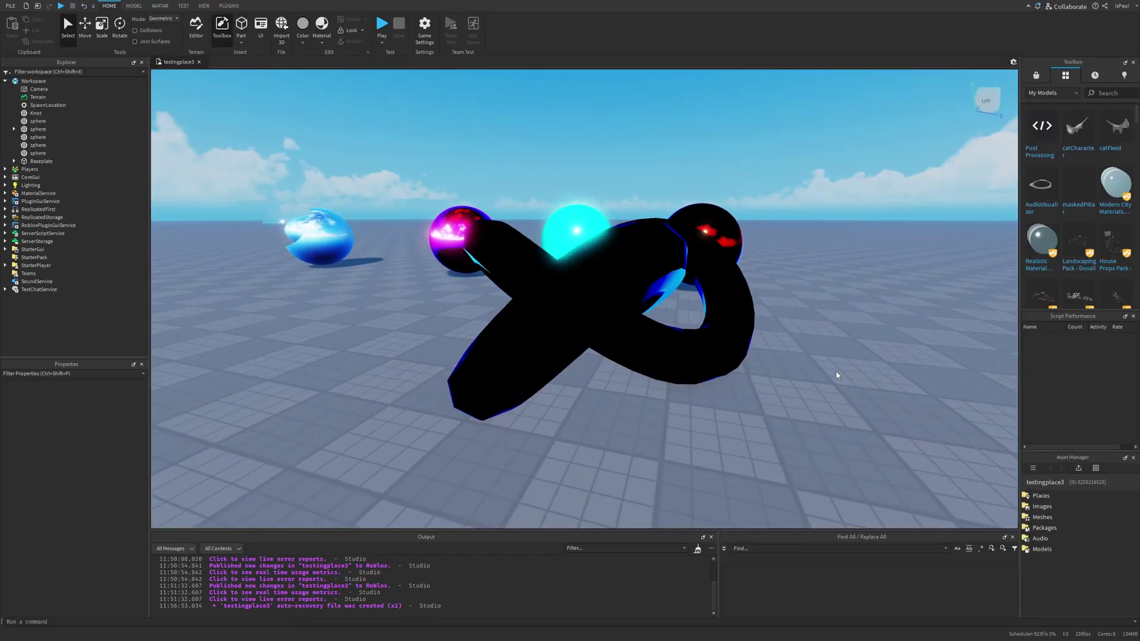
right_drag(836, 375, 835, 375)
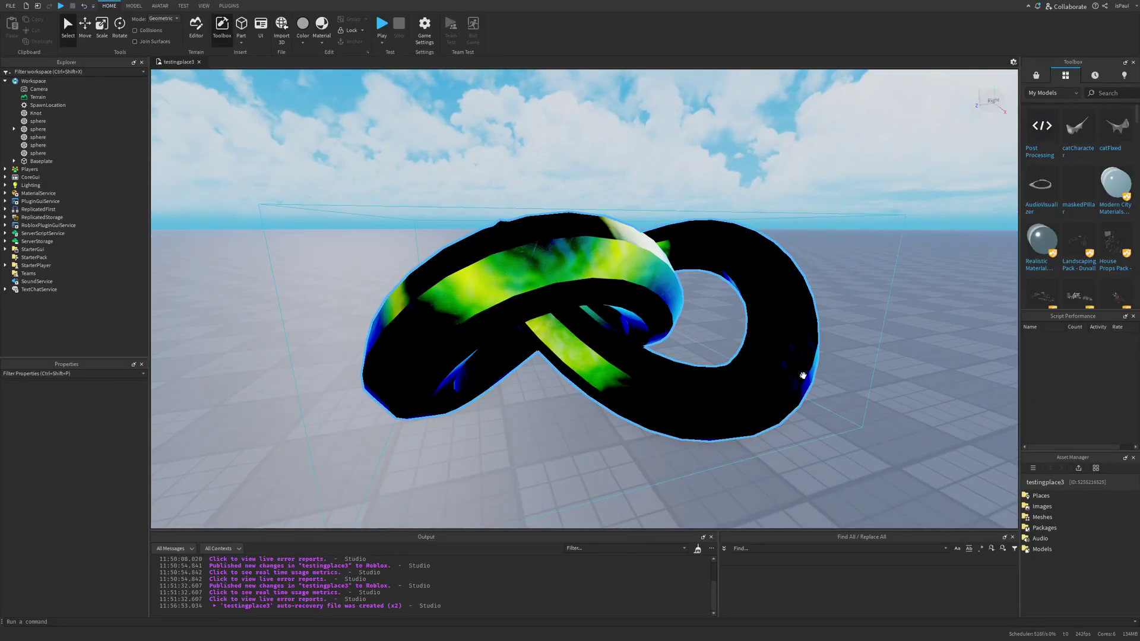
- Set the white Knot mesh's Reflectance to -5
right_drag(771, 345, 879, 335)
right_drag(692, 326, 896, 308)
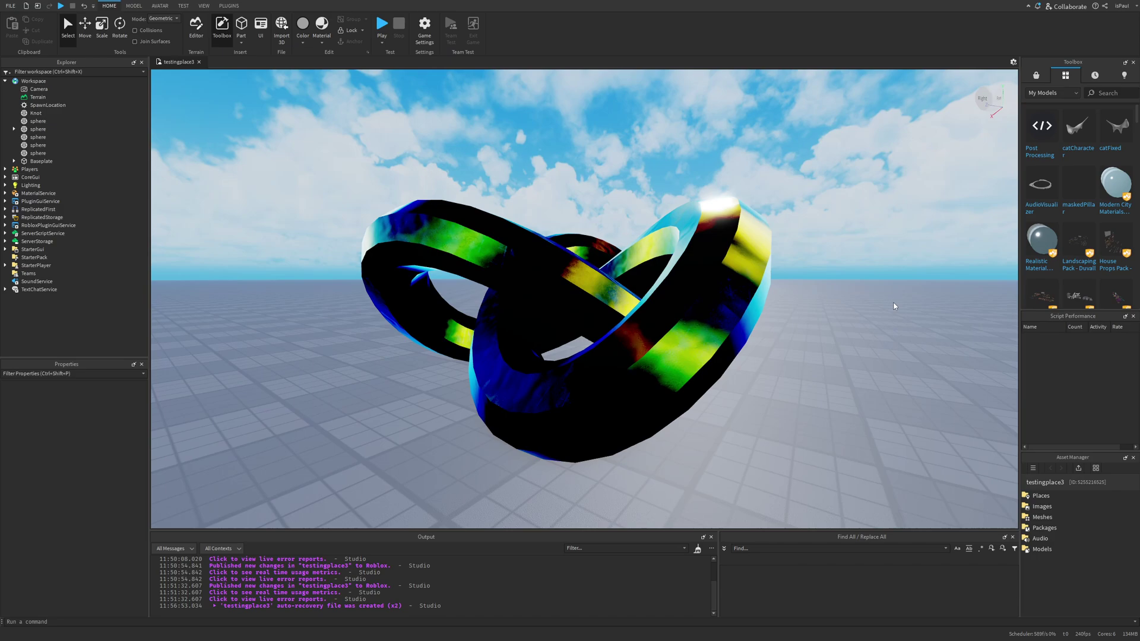
right_drag(692, 300, 768, 301)
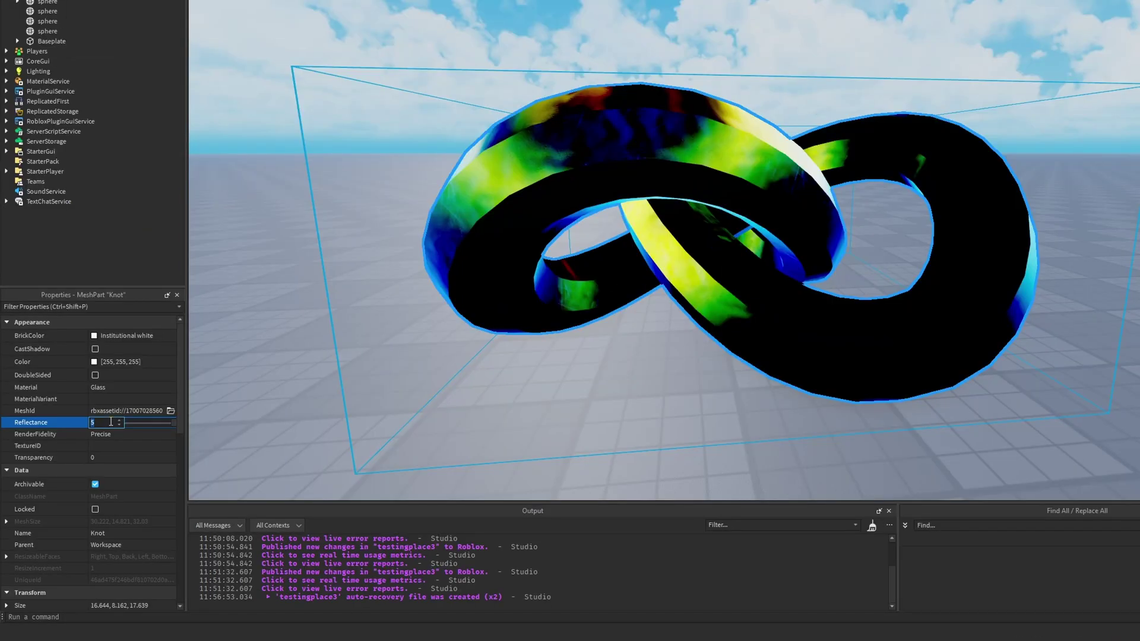
text(-5)
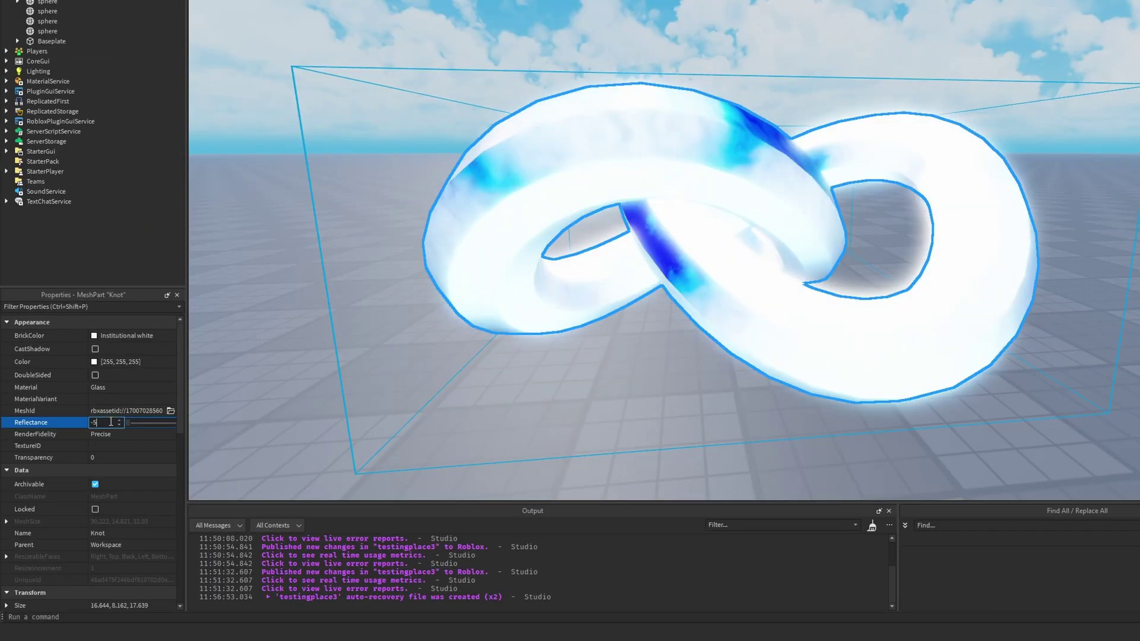
- Change the Knot mesh's Color to yellow and view its reflections from different sides
click(95, 362)
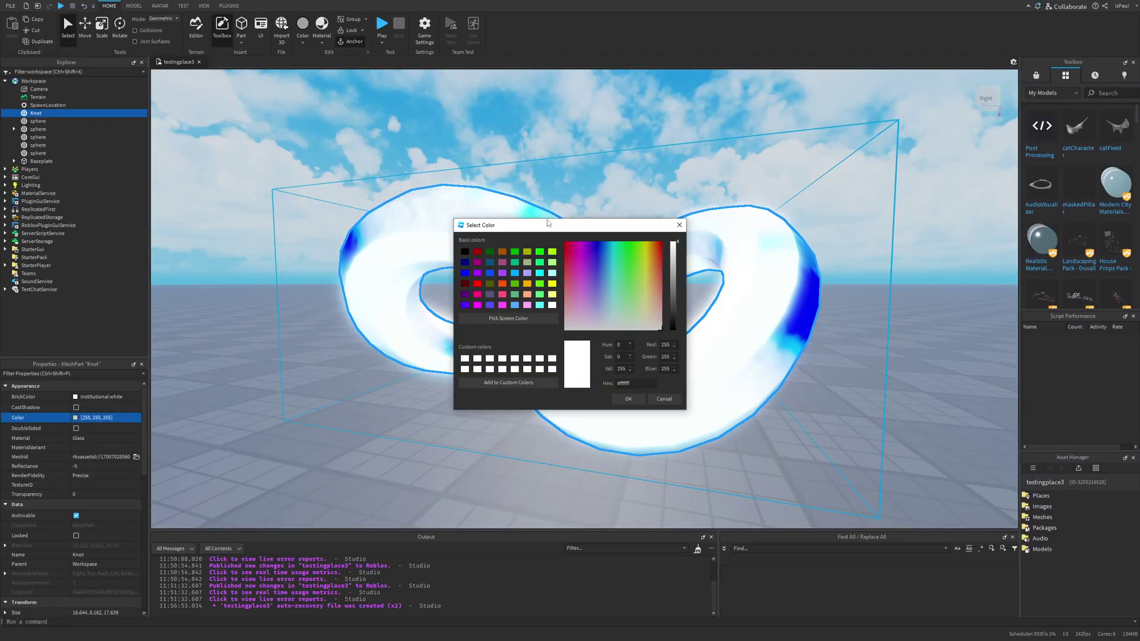
drag(546, 219, 274, 211)
drag(357, 273, 380, 253)
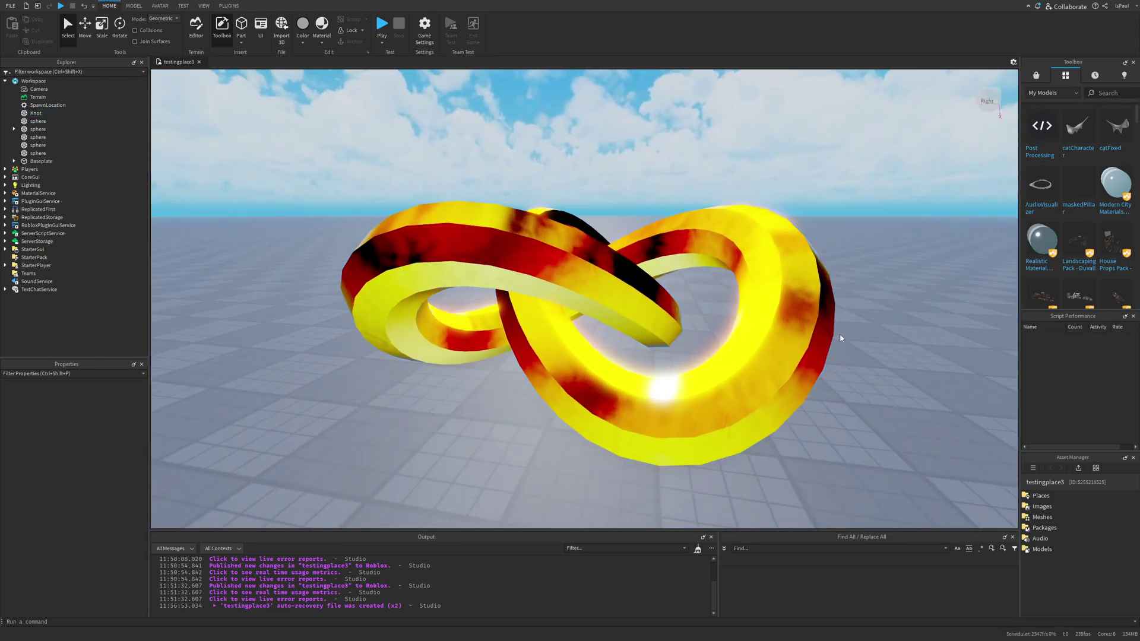
scroll(840, 337, up, 4)
right_drag(840, 334, 835, 337)
scroll(837, 333, down, 6)
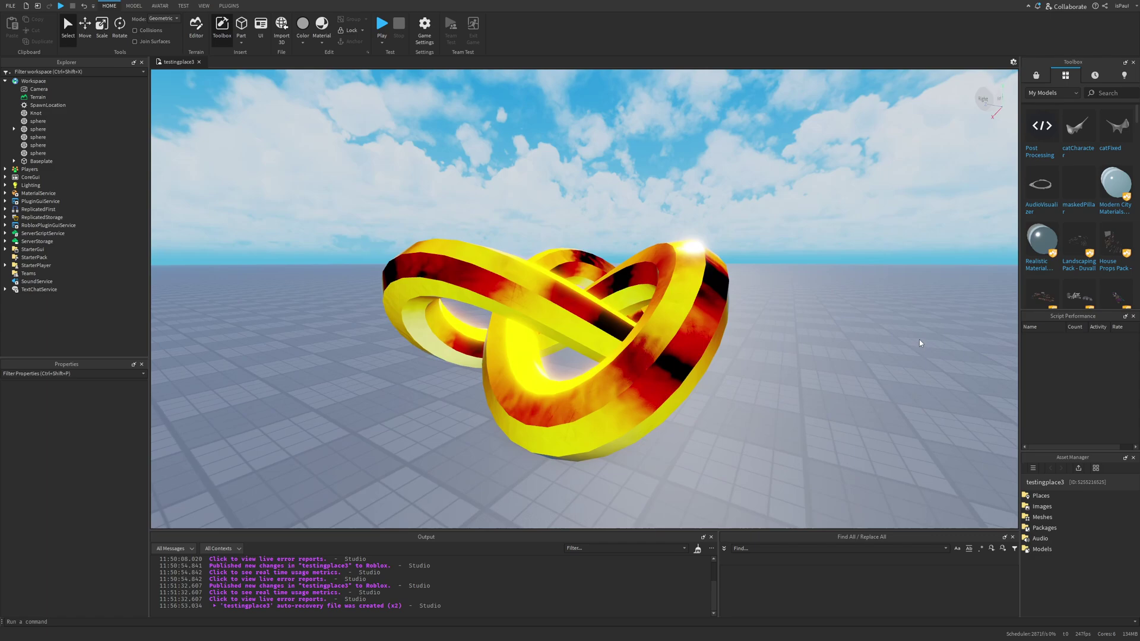
right_drag(919, 343, 919, 343)
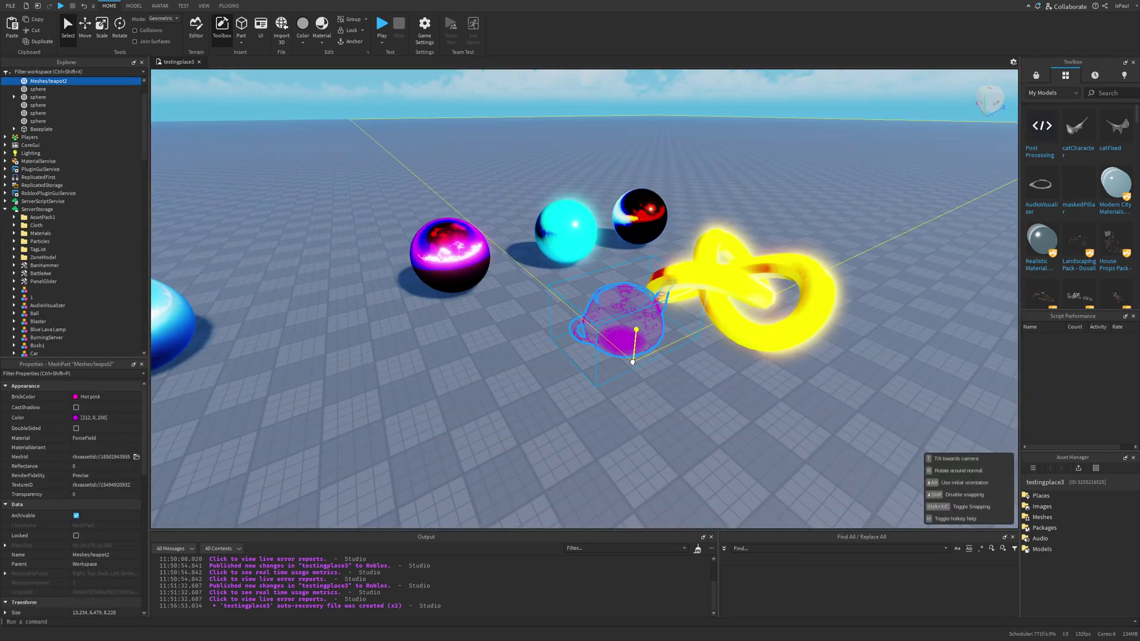
- Clear the TextureID of the teapot mesh beside the knot
key(f)
right_drag(725, 390, 725, 390)
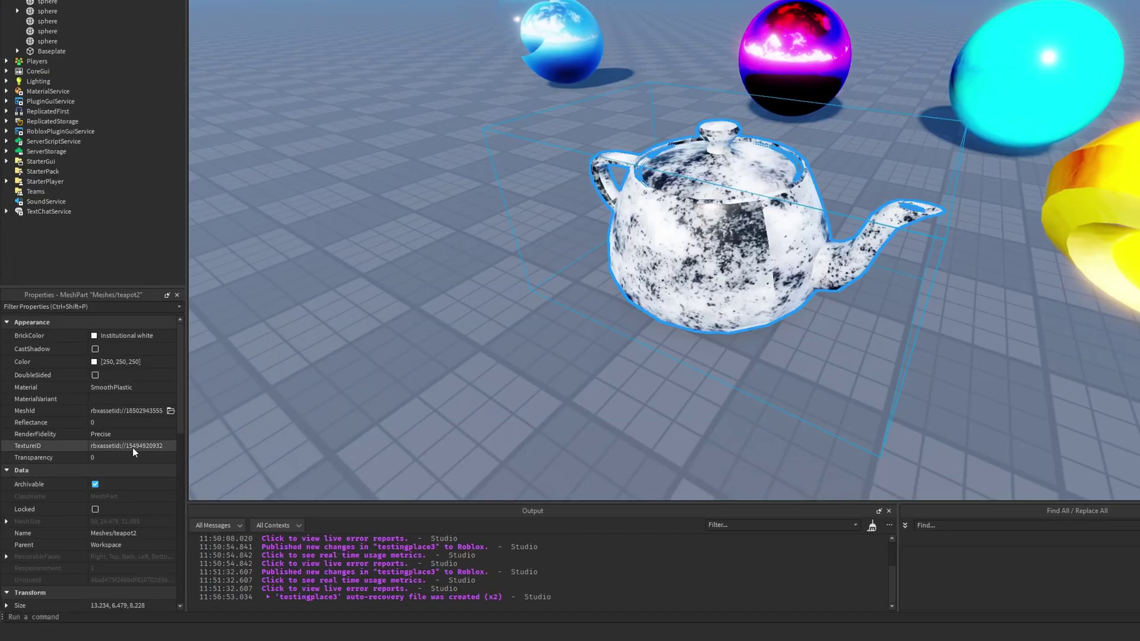
click(132, 446)
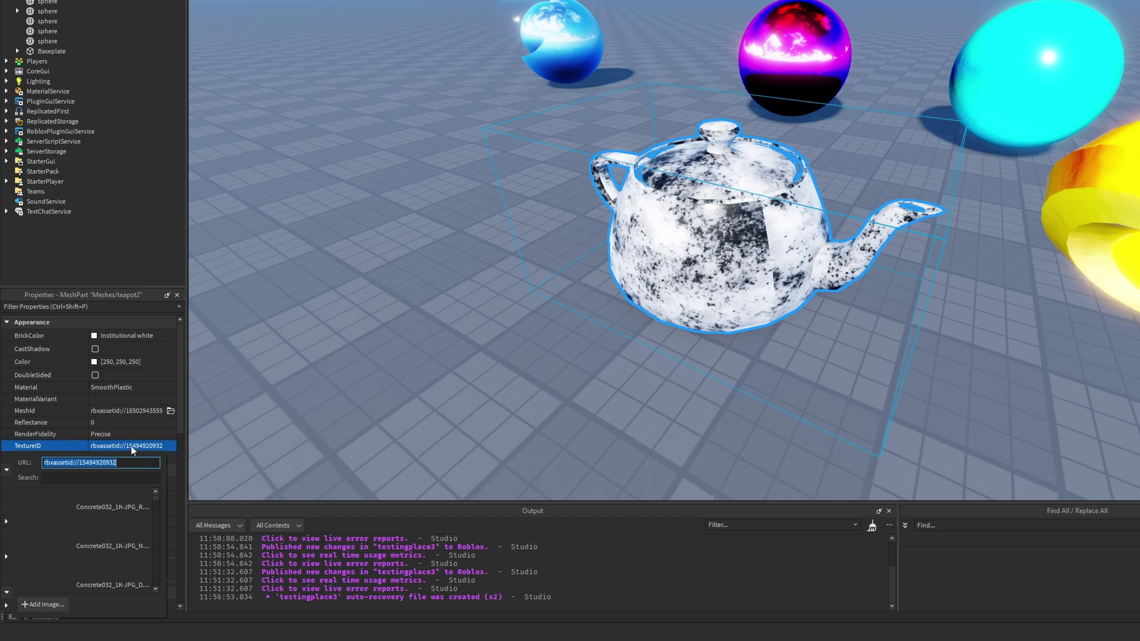
key(BackSpace)
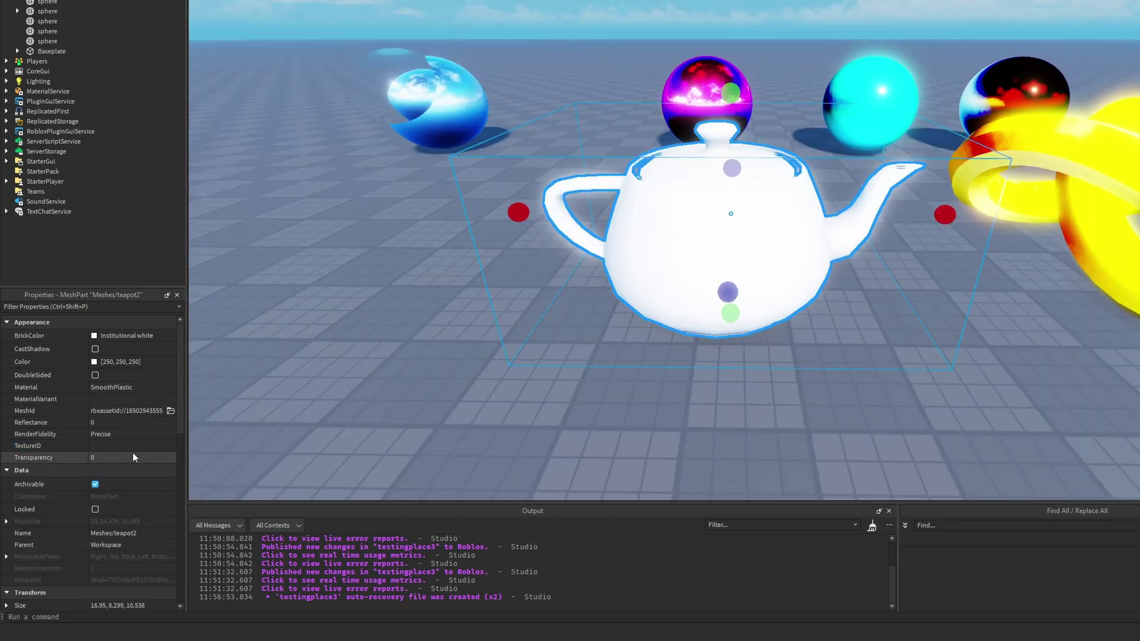
- Try a Reflectance of 5 on the teapot mesh, and replace it with -10
click(107, 422)
text(5)
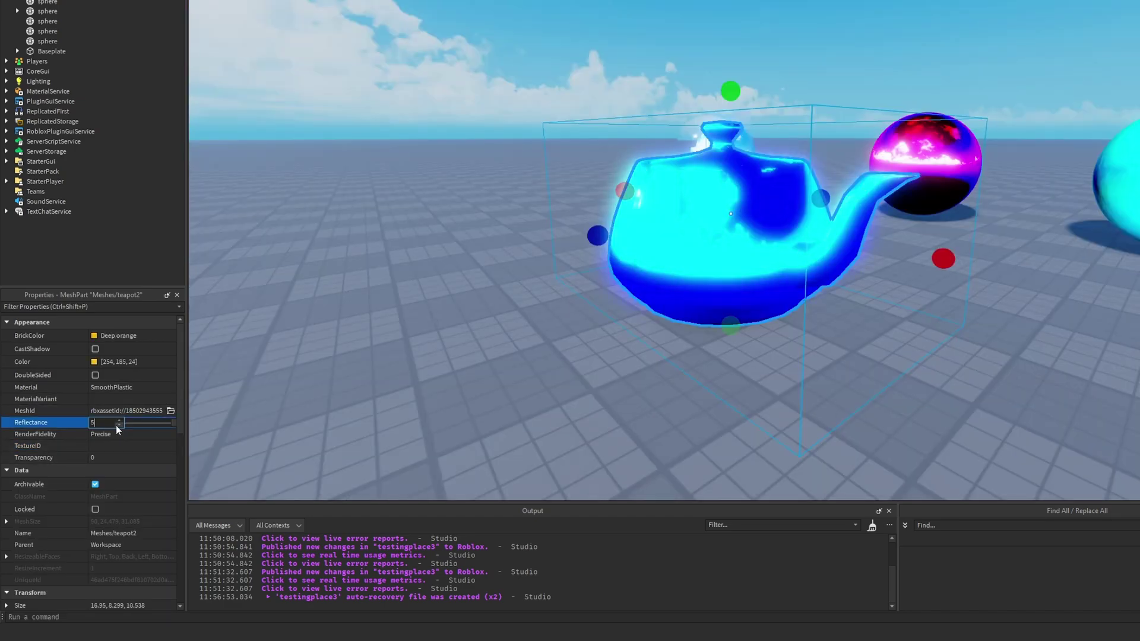
key(BackSpace)
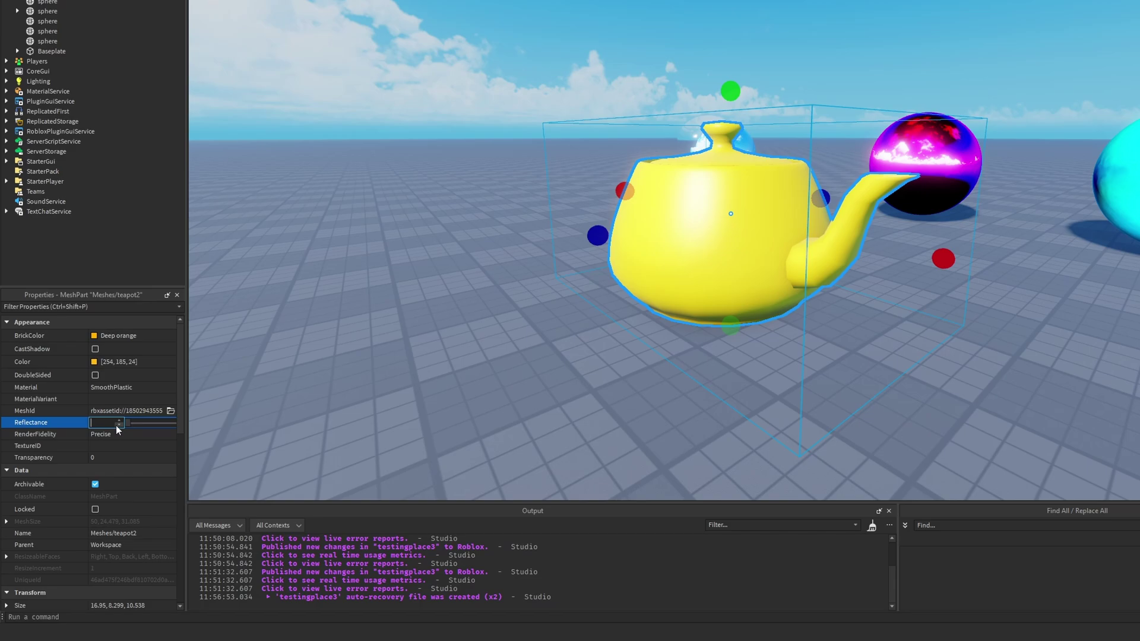
text(5)
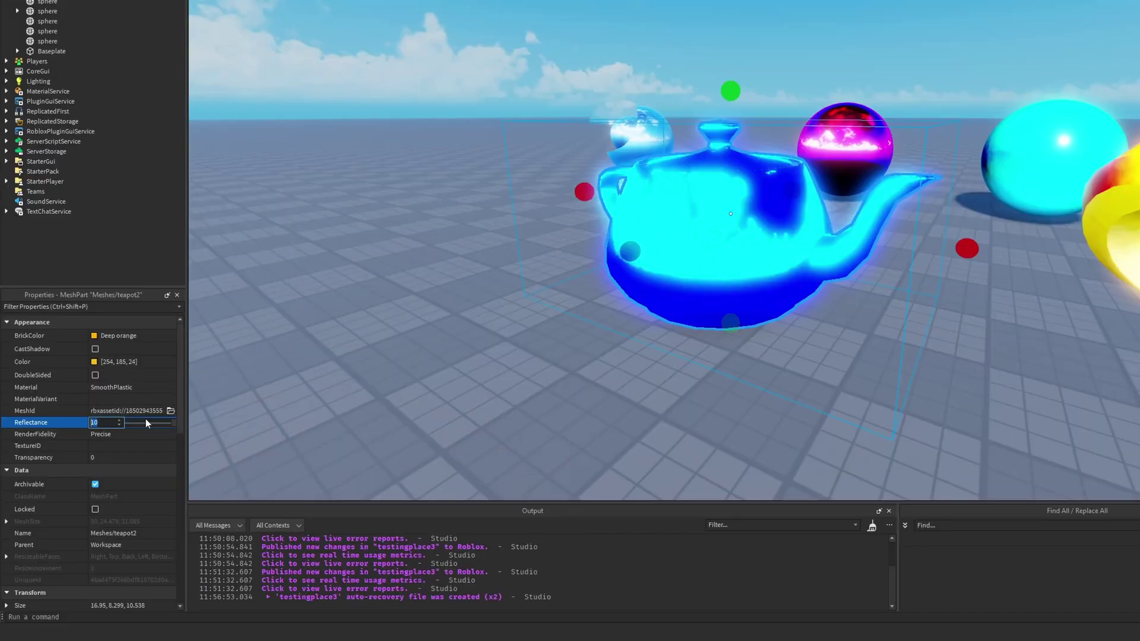
text(-10)
key(Return)
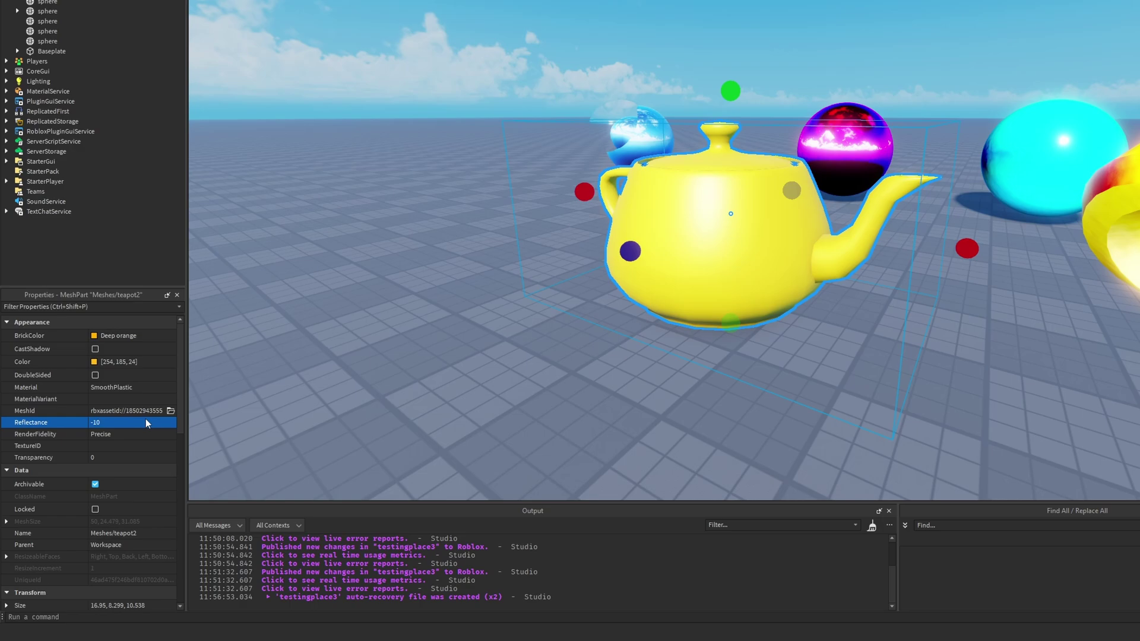
- Change the teapot mesh's Material from SmoothPlastic to Glass and view its reflections from different sides
click(131, 387)
key(g)
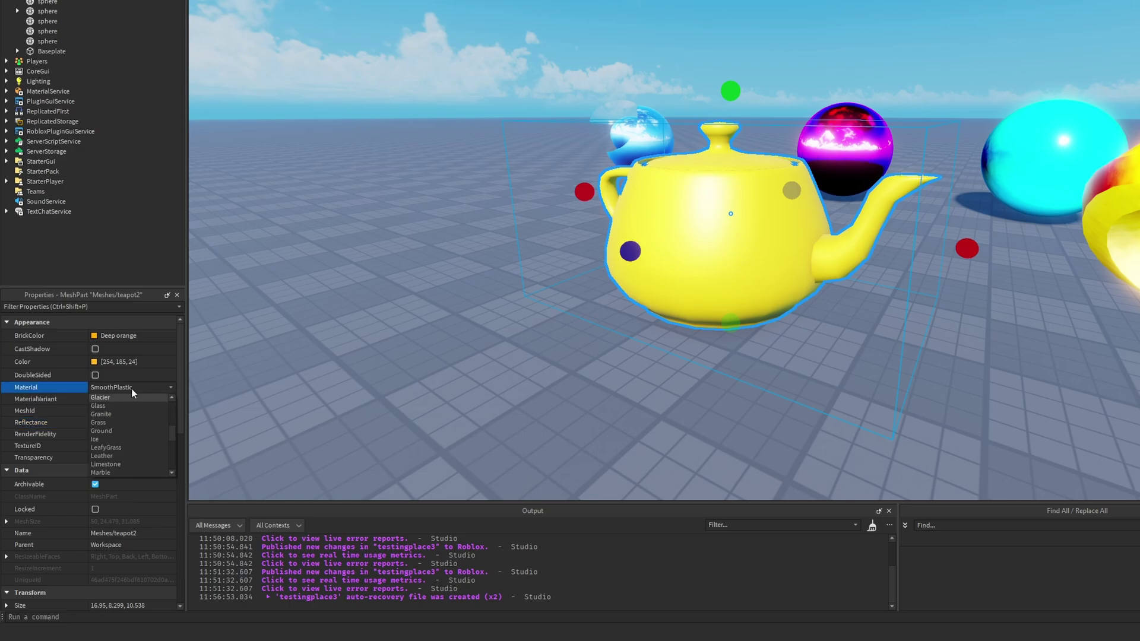
key(Down)
key(Return)
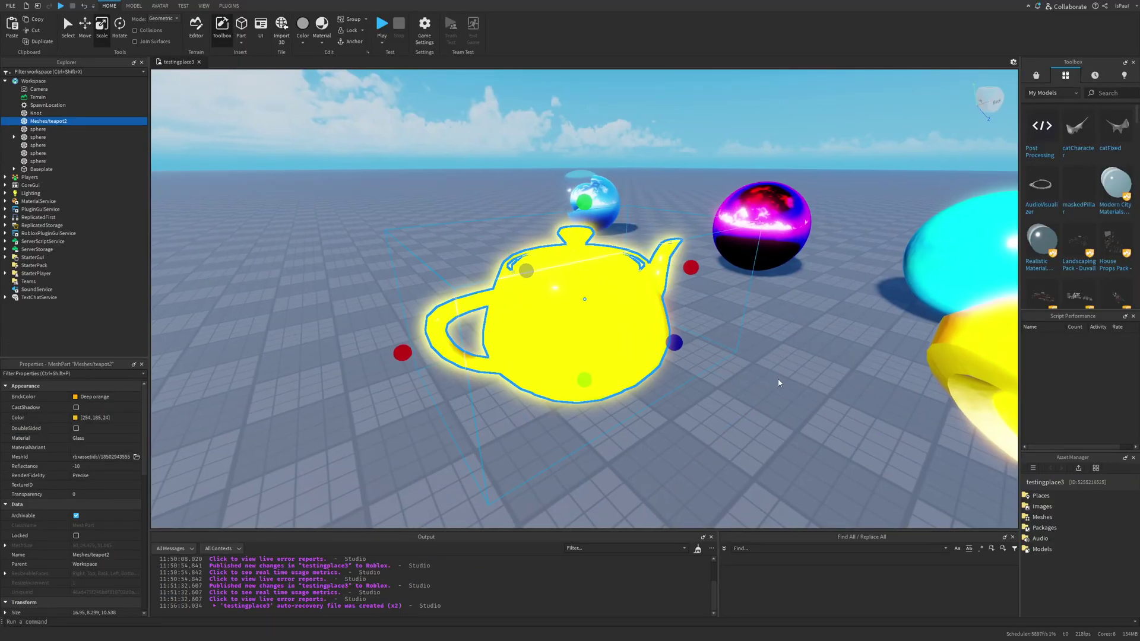
right_drag(777, 380, 797, 365)
click(776, 380)
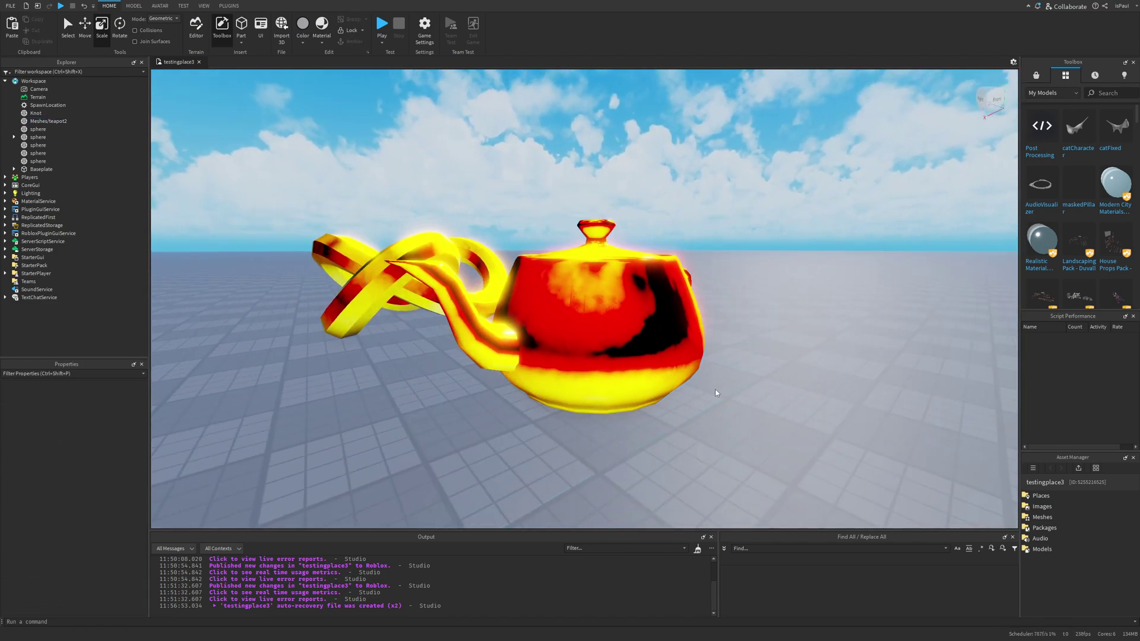
right_drag(768, 379, 725, 355)
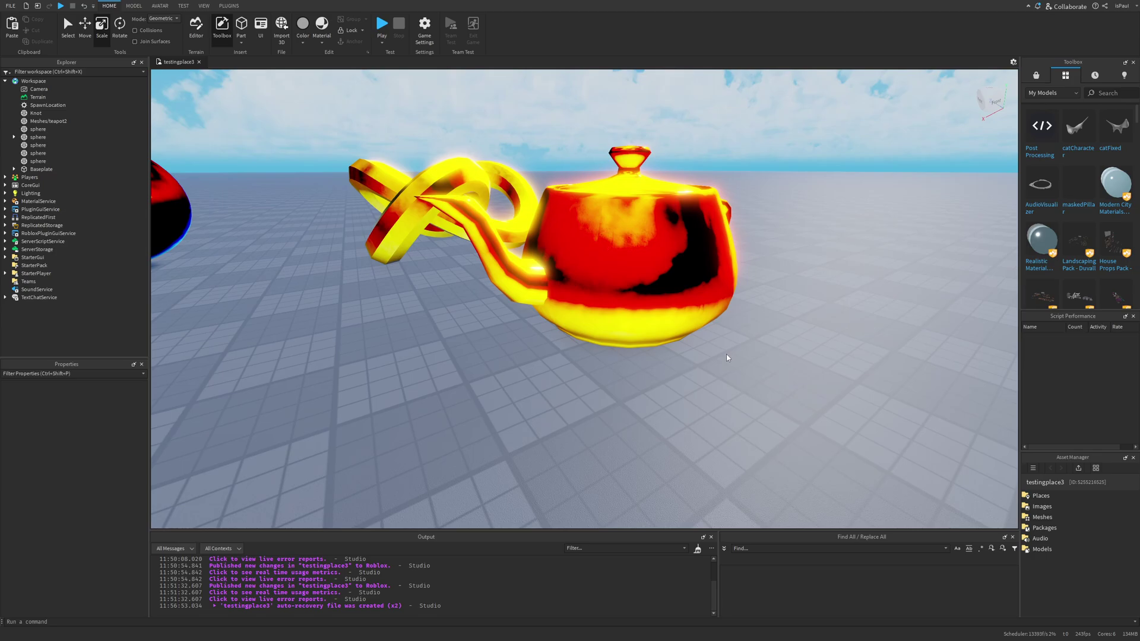
right_drag(808, 359, 808, 359)
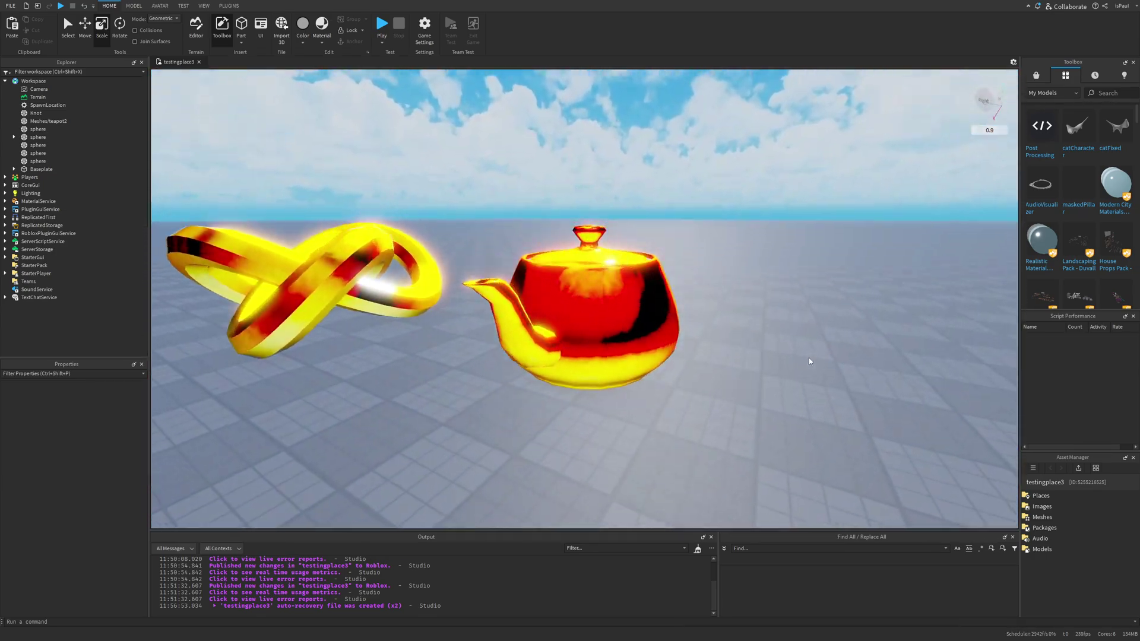
right_drag(808, 358, 808, 358)
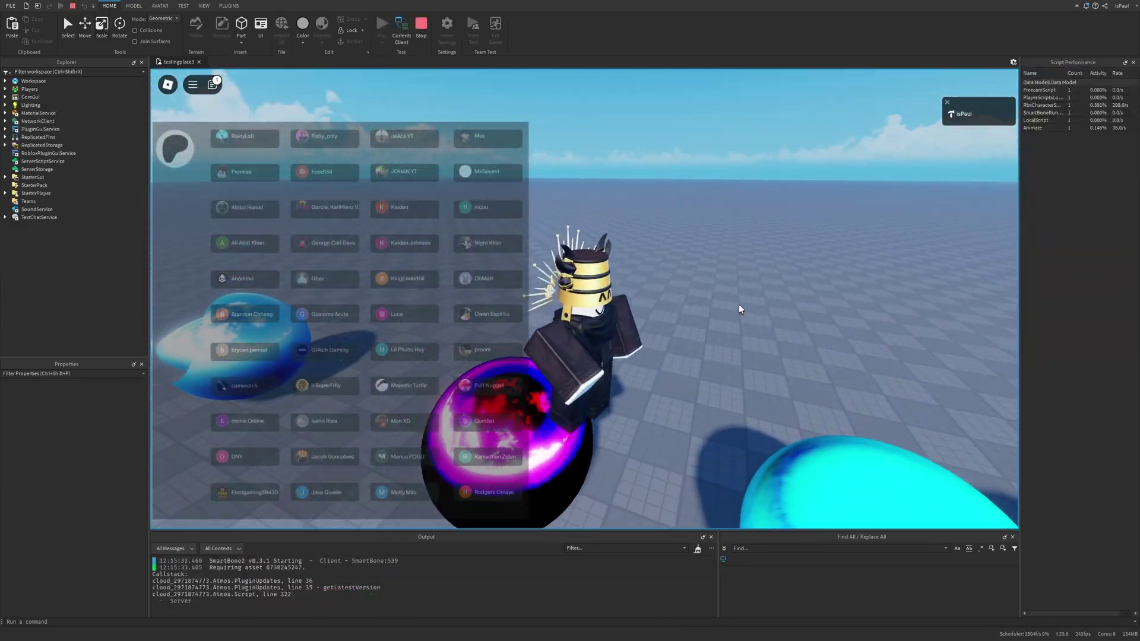
- Move the character over the spheres in the playtest and turn the camera to view the knot and the teapot
right_drag(746, 298, 769, 290)
key(w)
key(d)
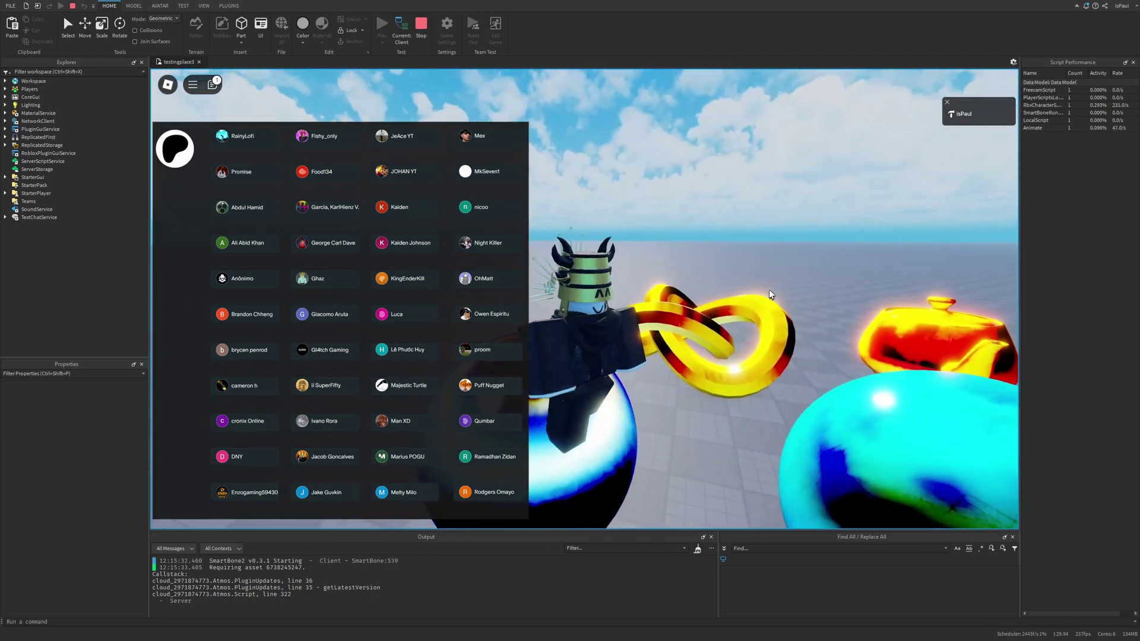